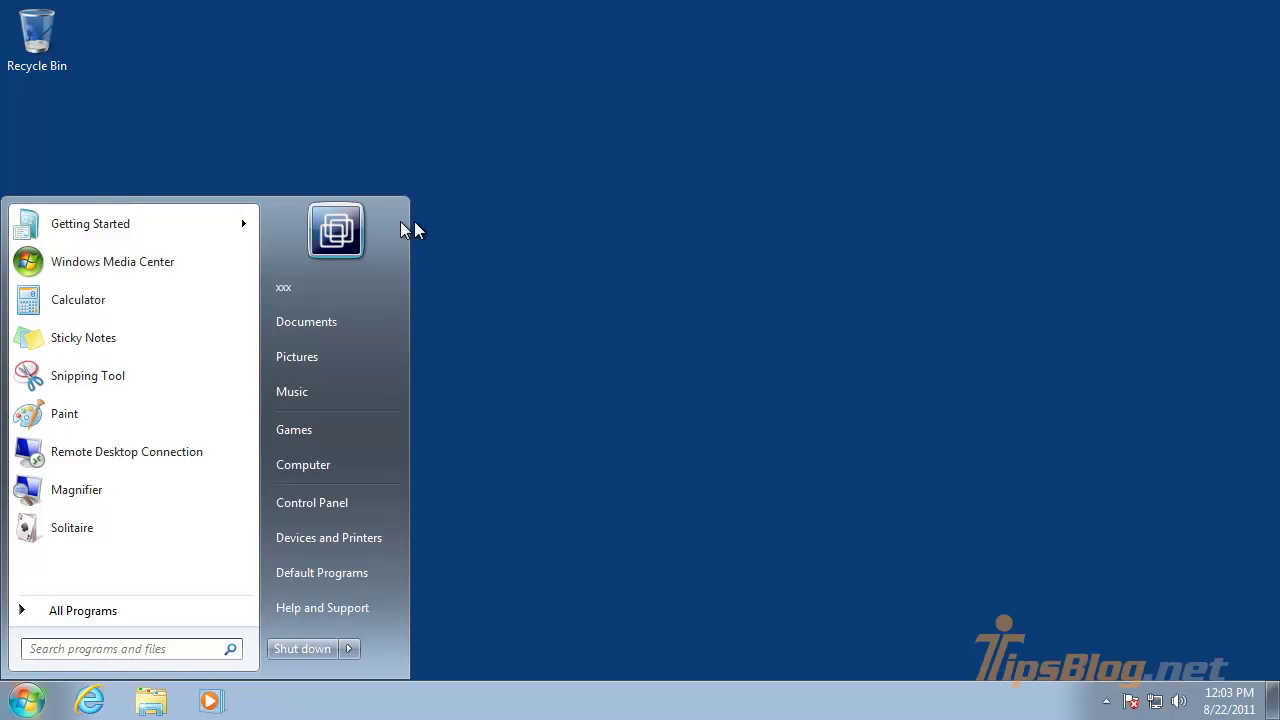
- Search the Control Panel for 'admi' to list Administrative Tools
click(348, 508)
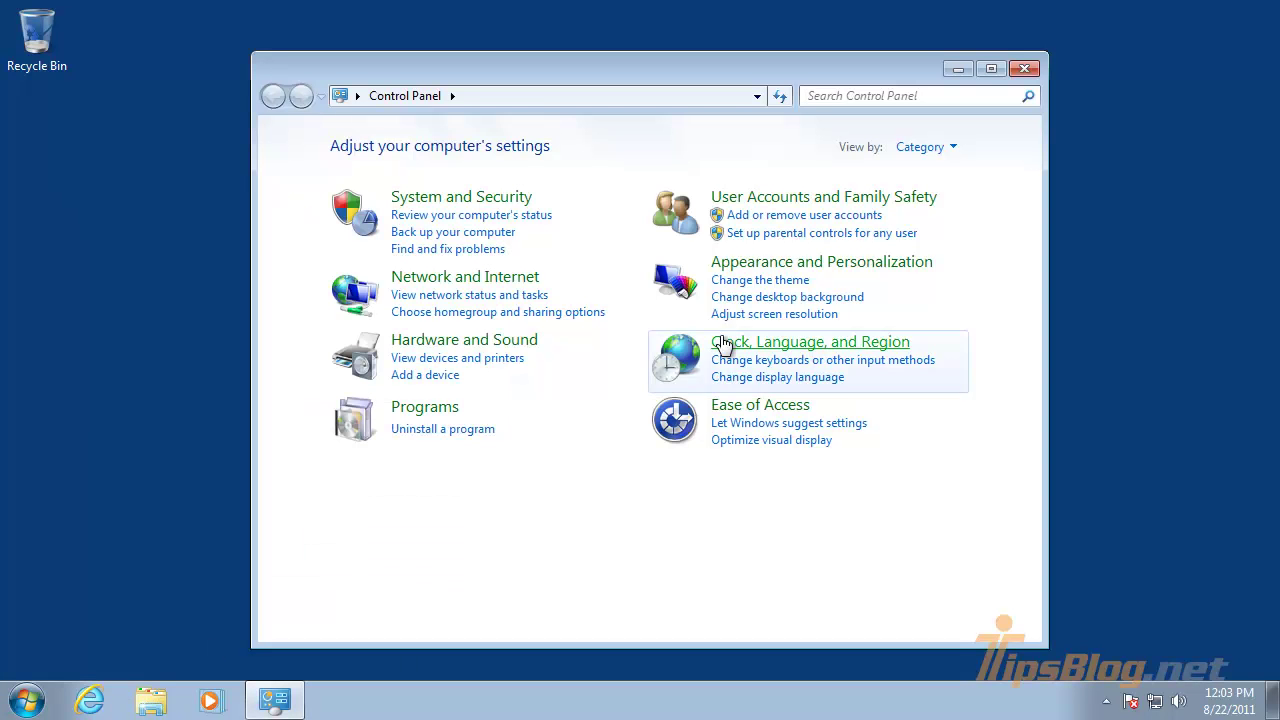
click(890, 95)
text(admi)
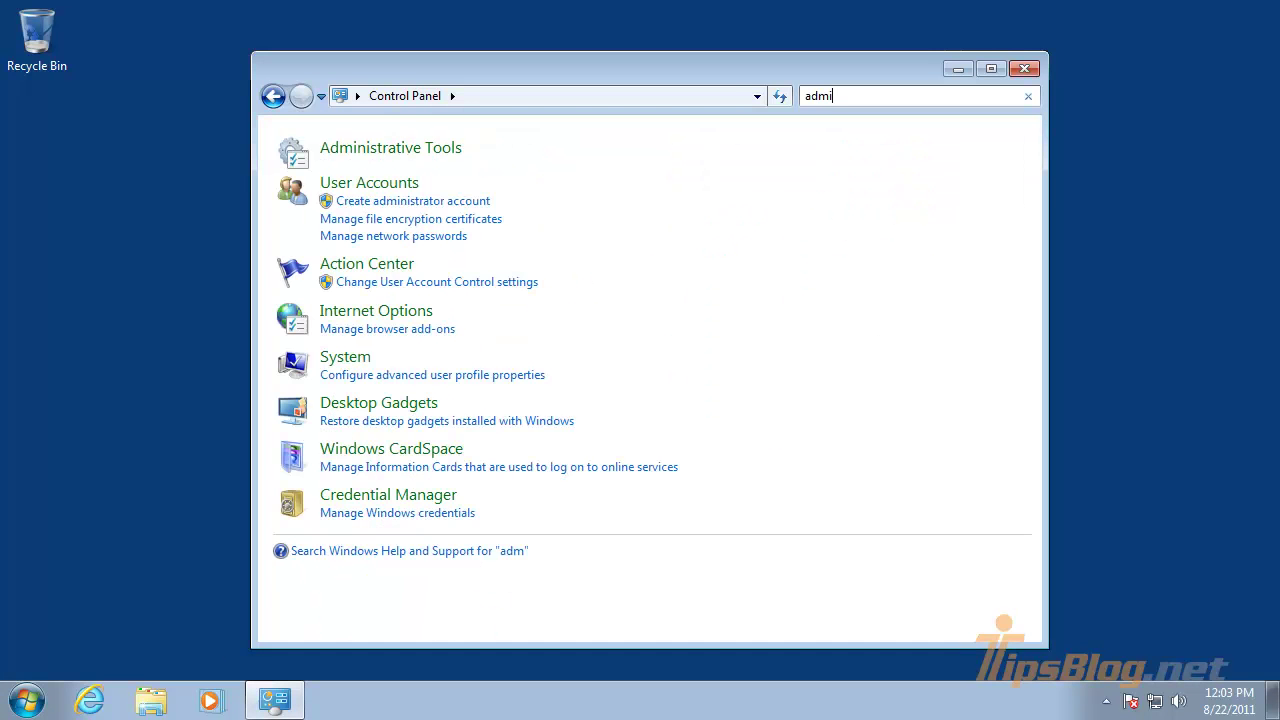
- Launch Computer Management from Administrative Tools and select Storage > Disk Management
click(383, 150)
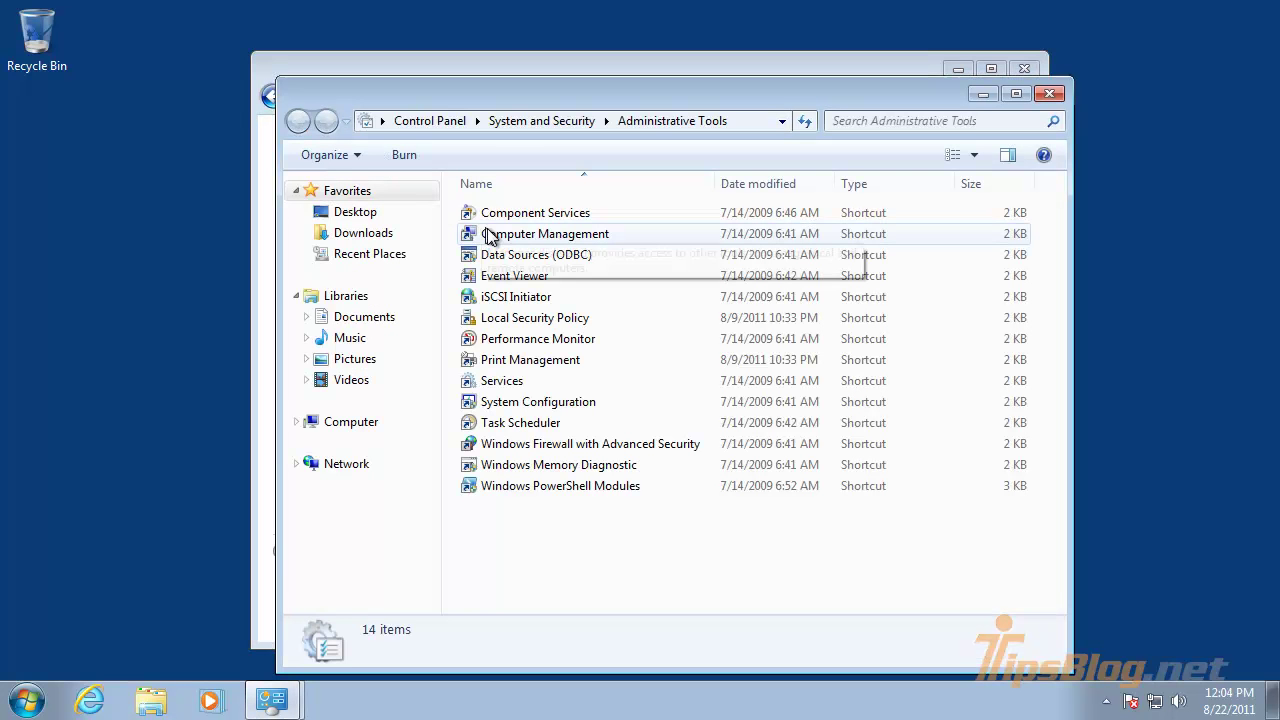
double_click(490, 234)
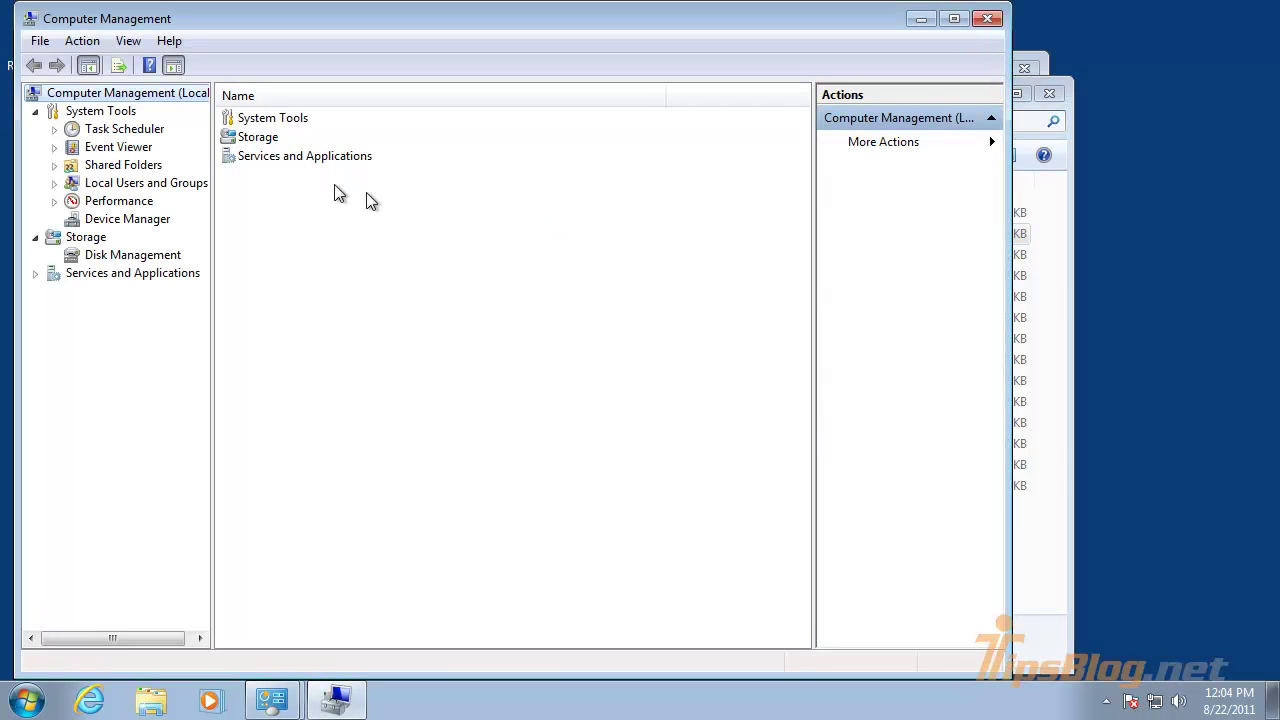
click(104, 258)
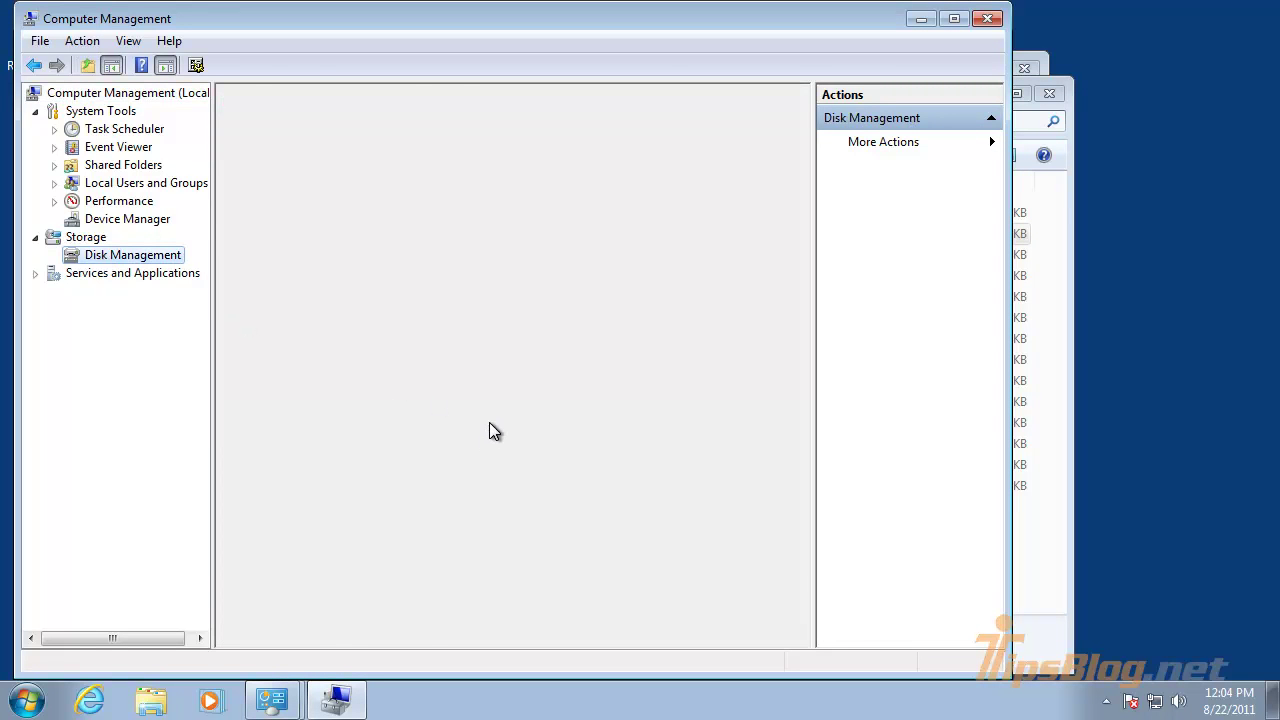
- Shrink the C: volume by 20108 MB, leaving 19.64 GB unallocated
right_click(556, 444)
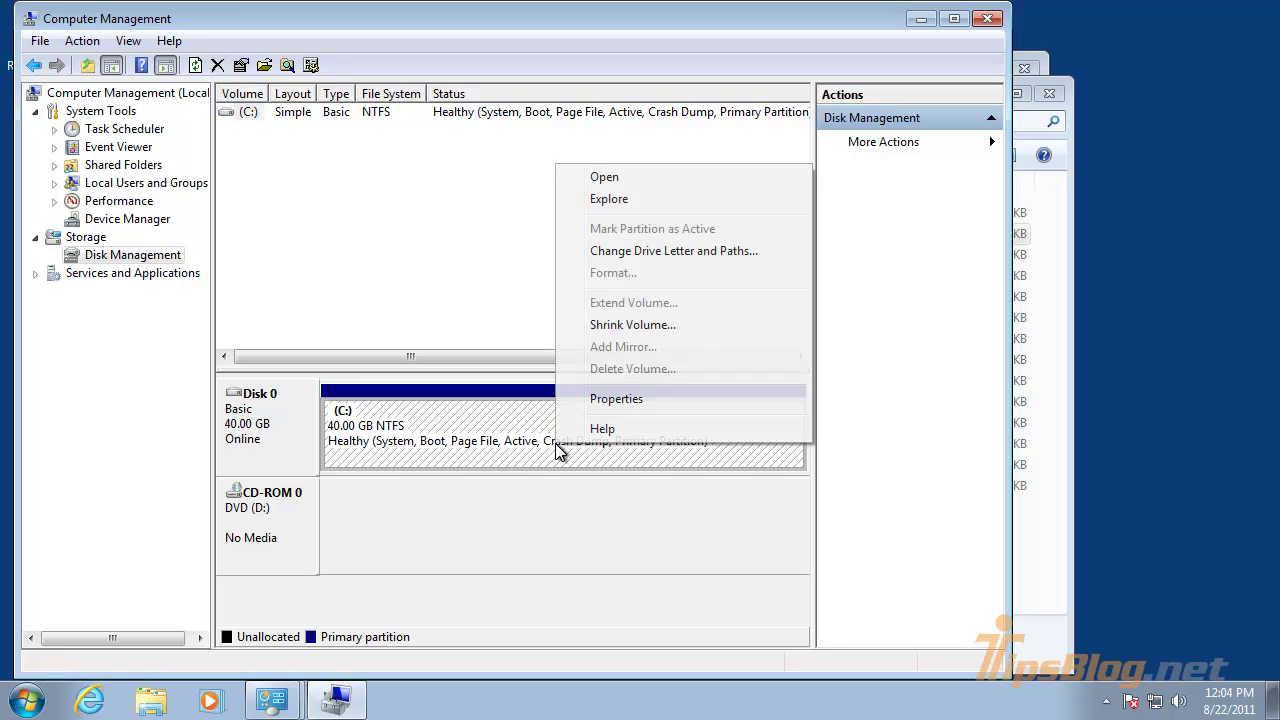
click(626, 325)
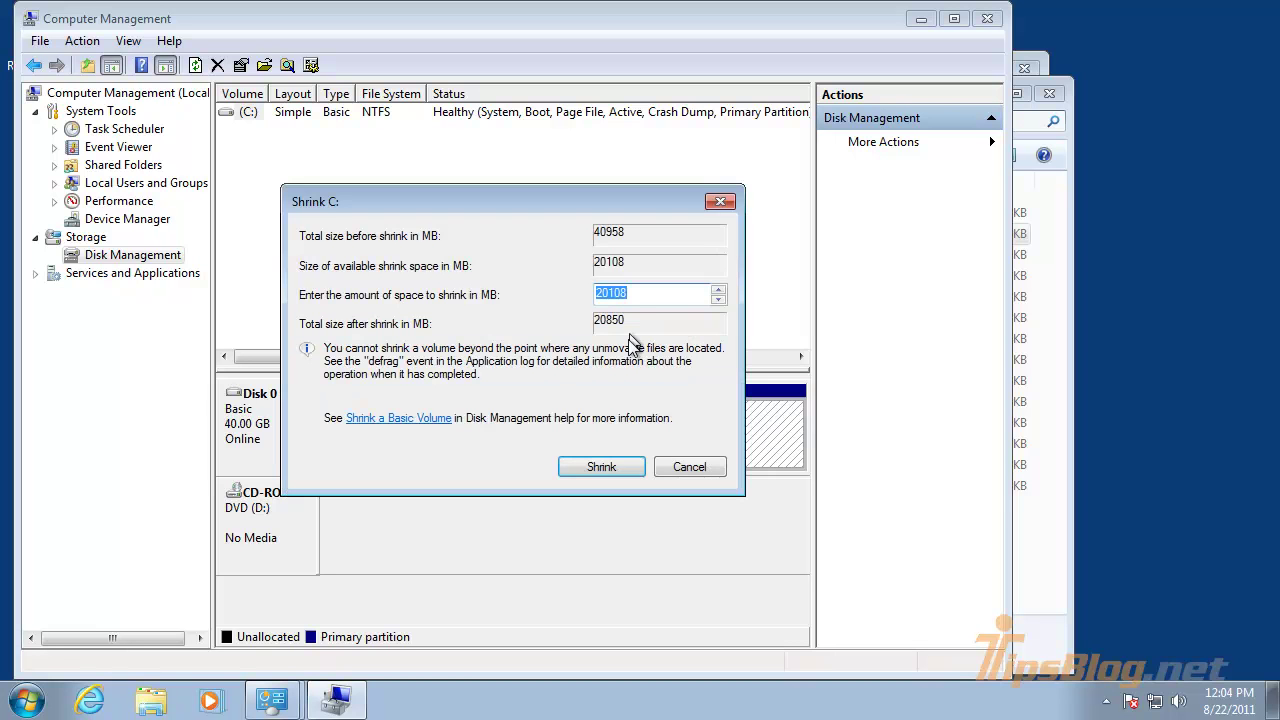
click(604, 467)
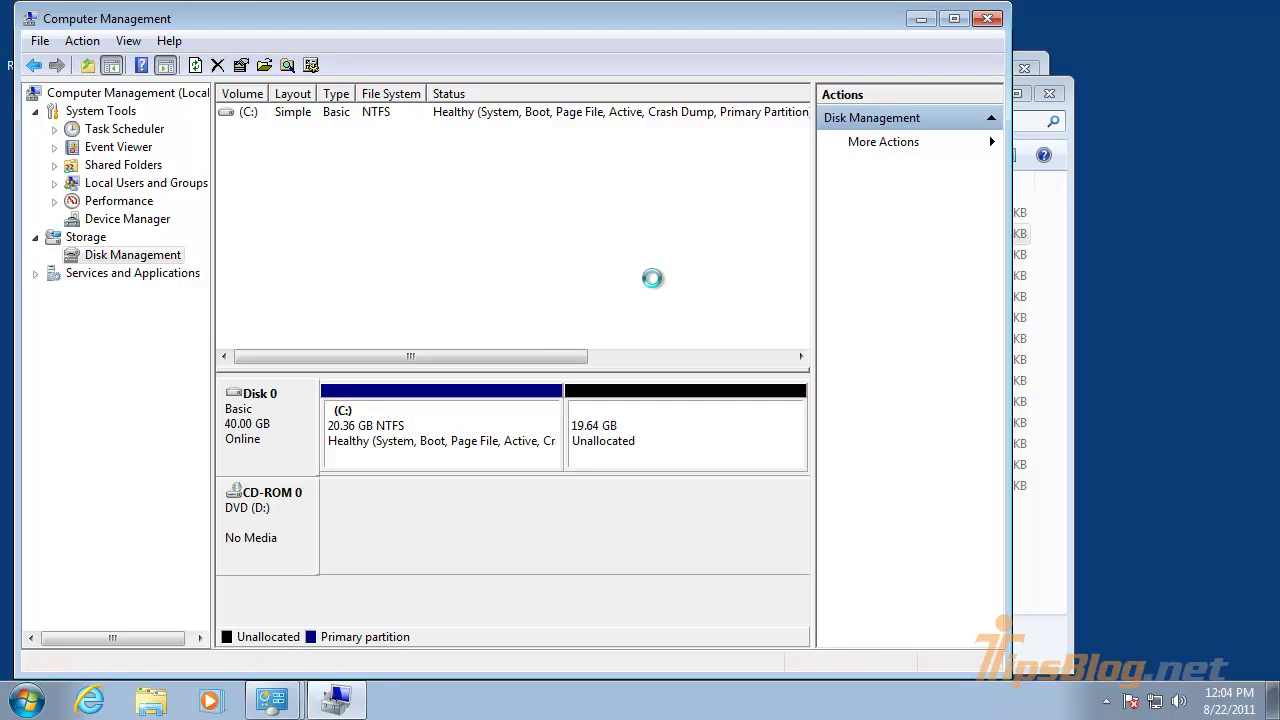
- Create a new simple volume on the unallocated space using full size, drive letter E, label DATA
right_click(659, 439)
click(689, 459)
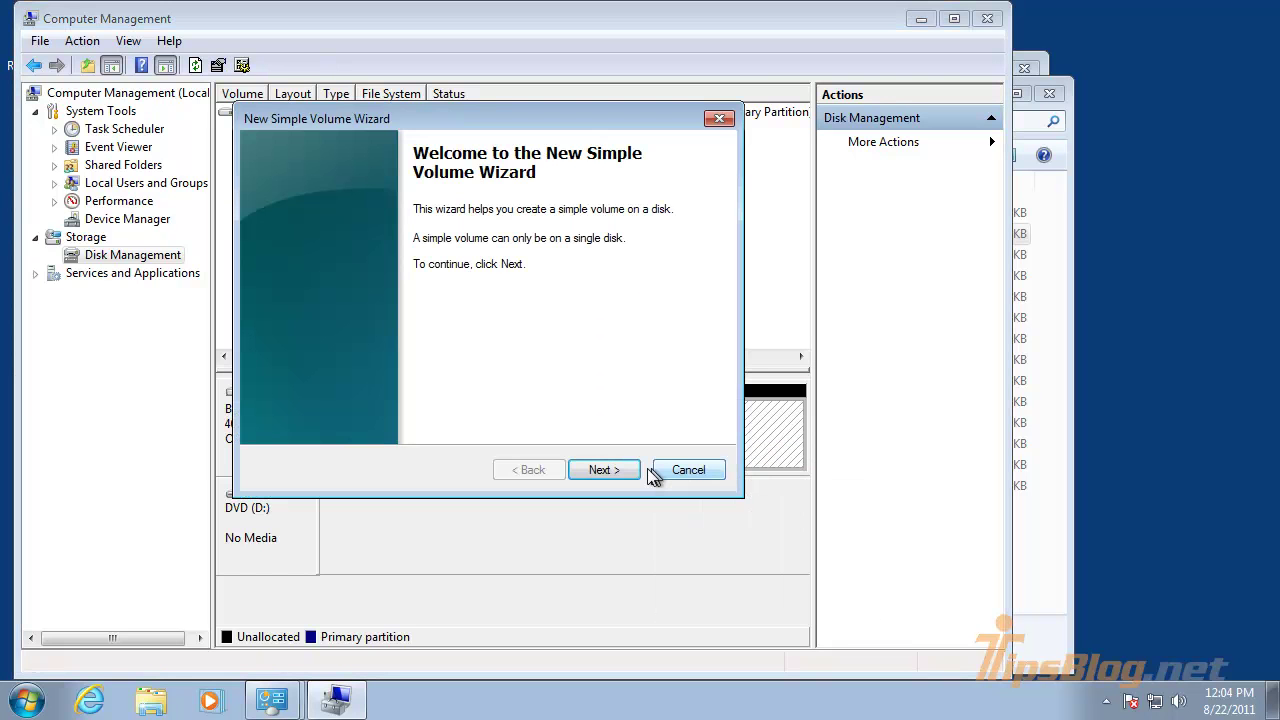
click(632, 472)
click(615, 470)
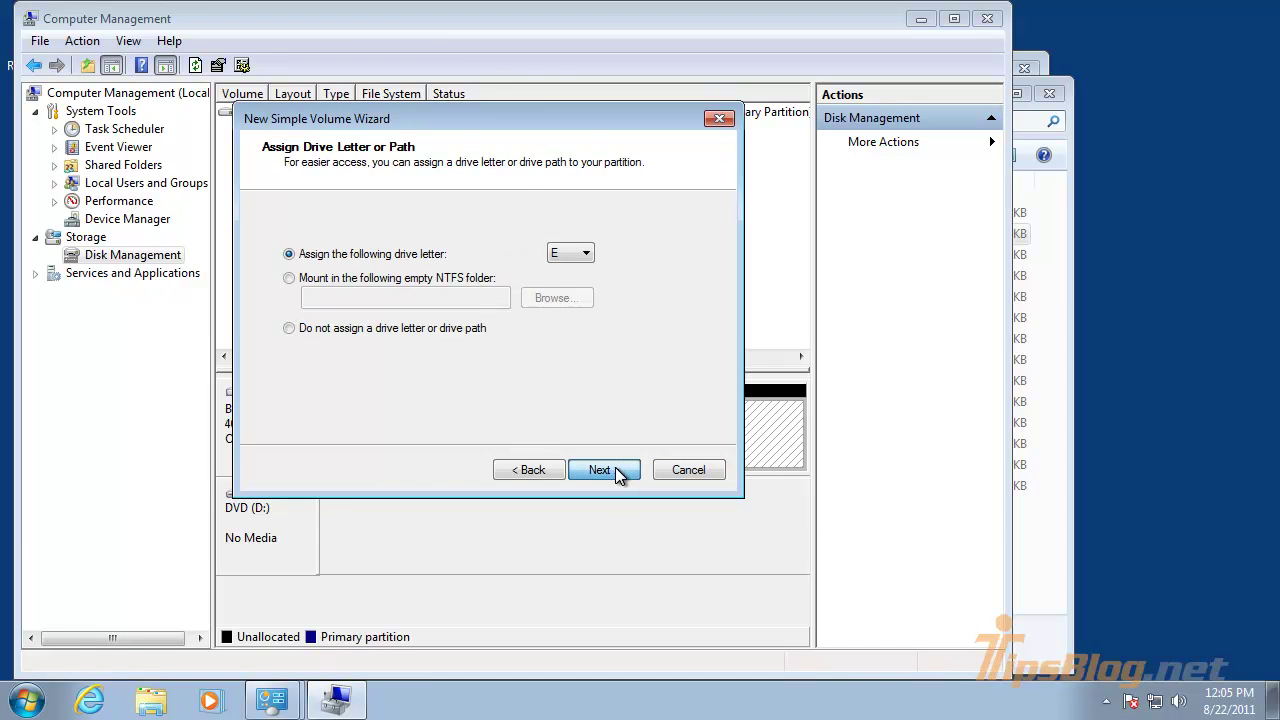
click(615, 470)
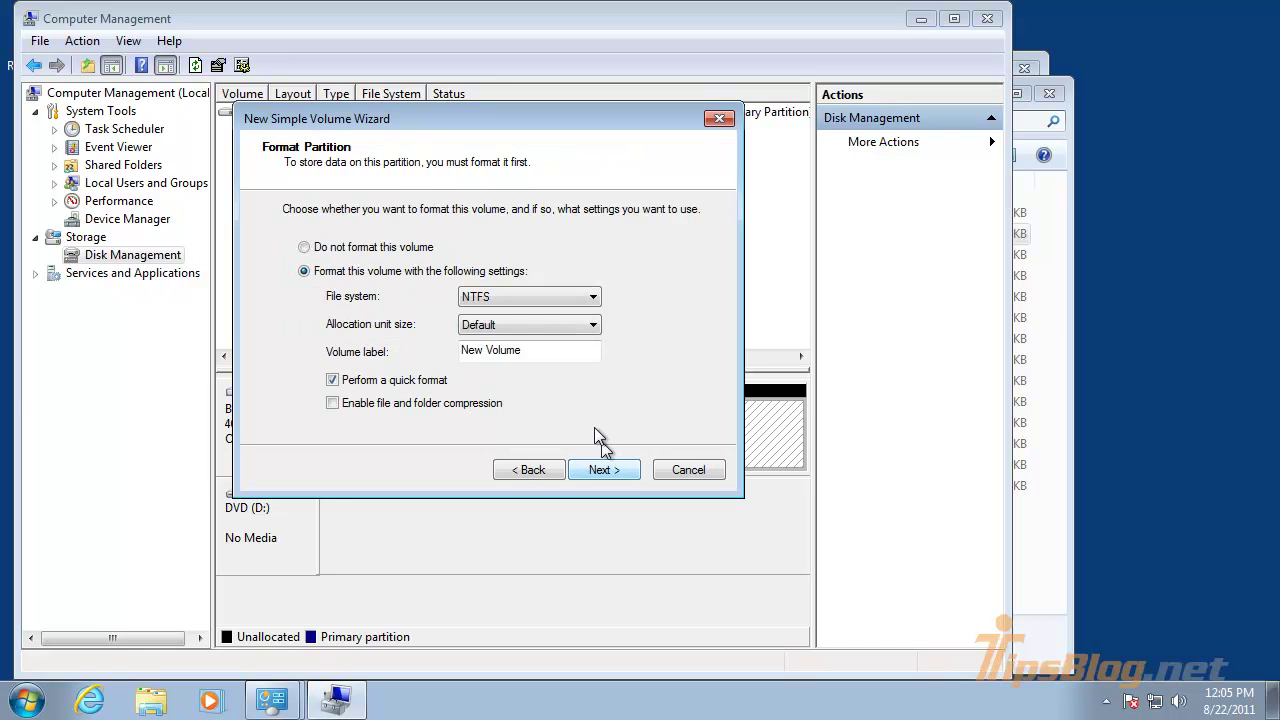
drag(565, 350, 425, 342)
text(DATA)
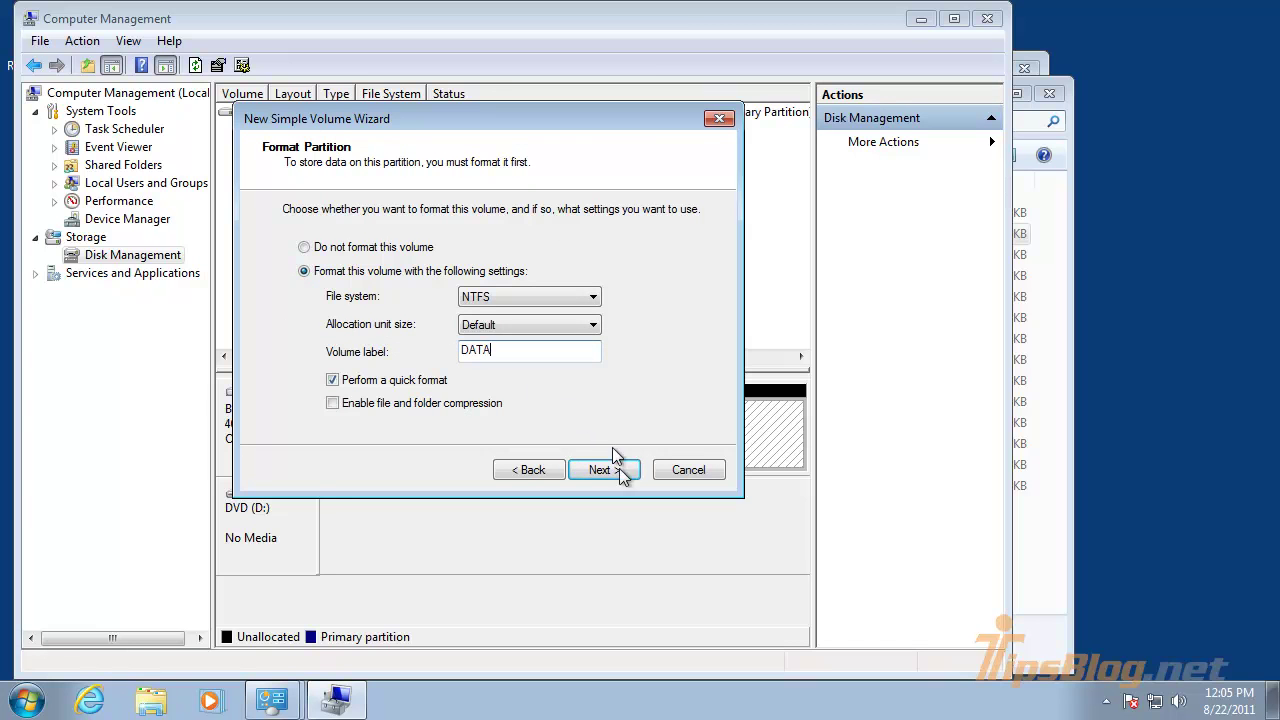
click(617, 474)
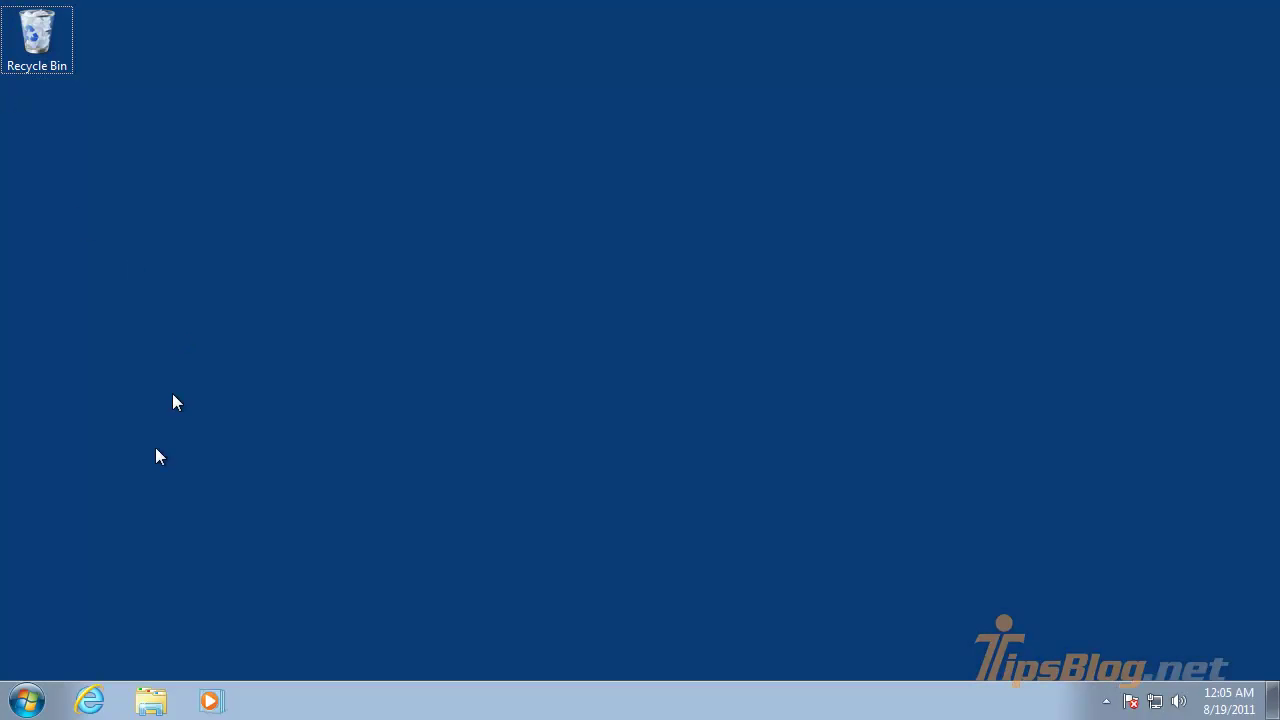
- Open the DATA (E:) drive from Computer and create a folder named DOCUMENTS on it
click(30, 702)
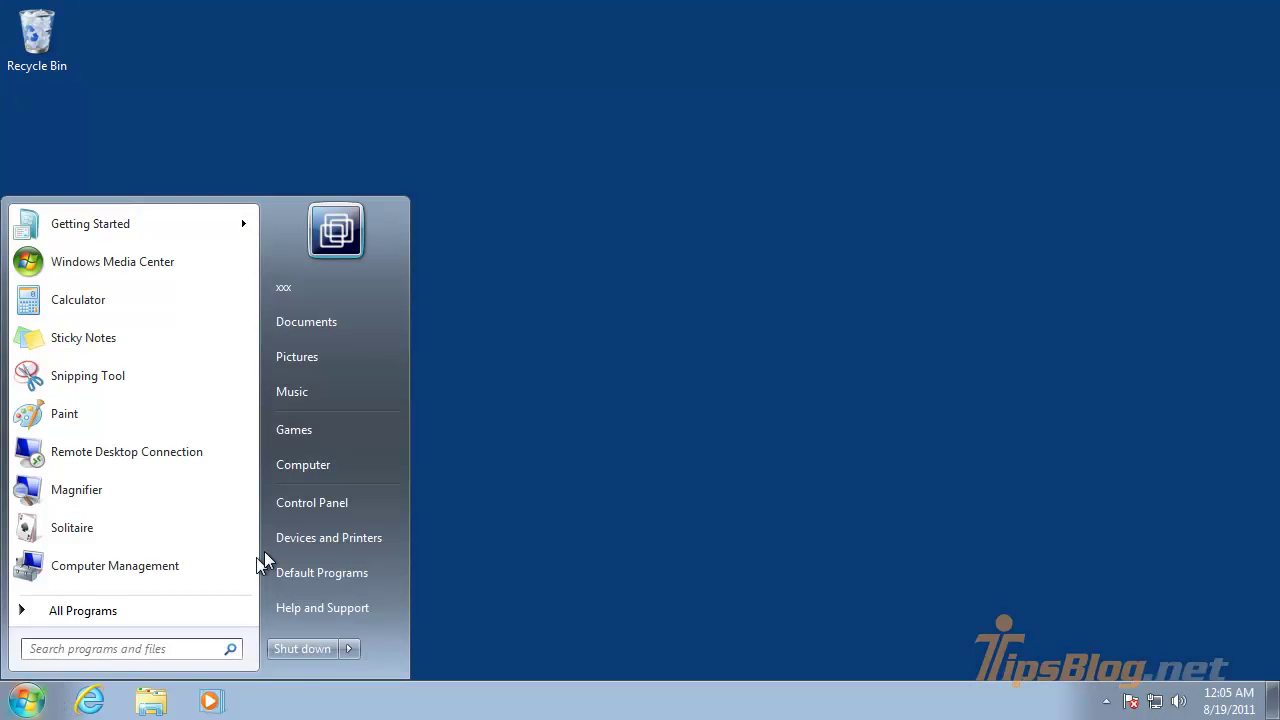
click(310, 466)
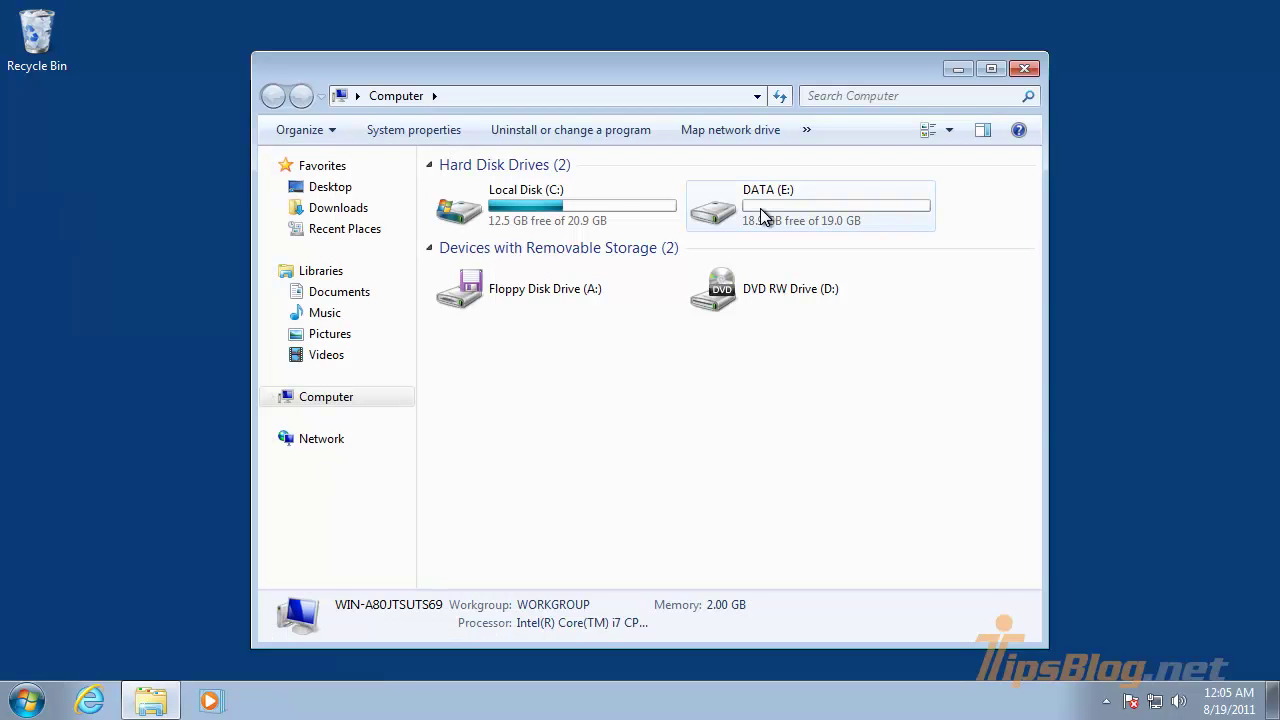
double_click(763, 215)
right_click(493, 356)
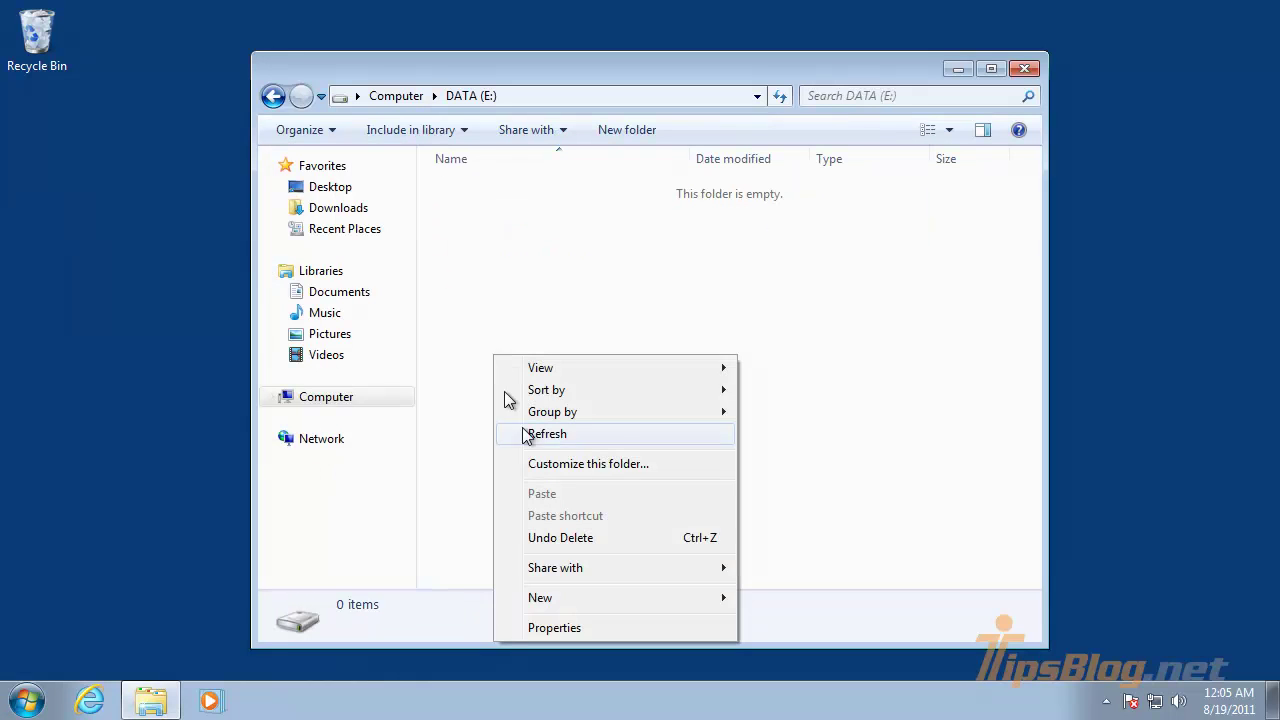
mouse_move(562, 603)
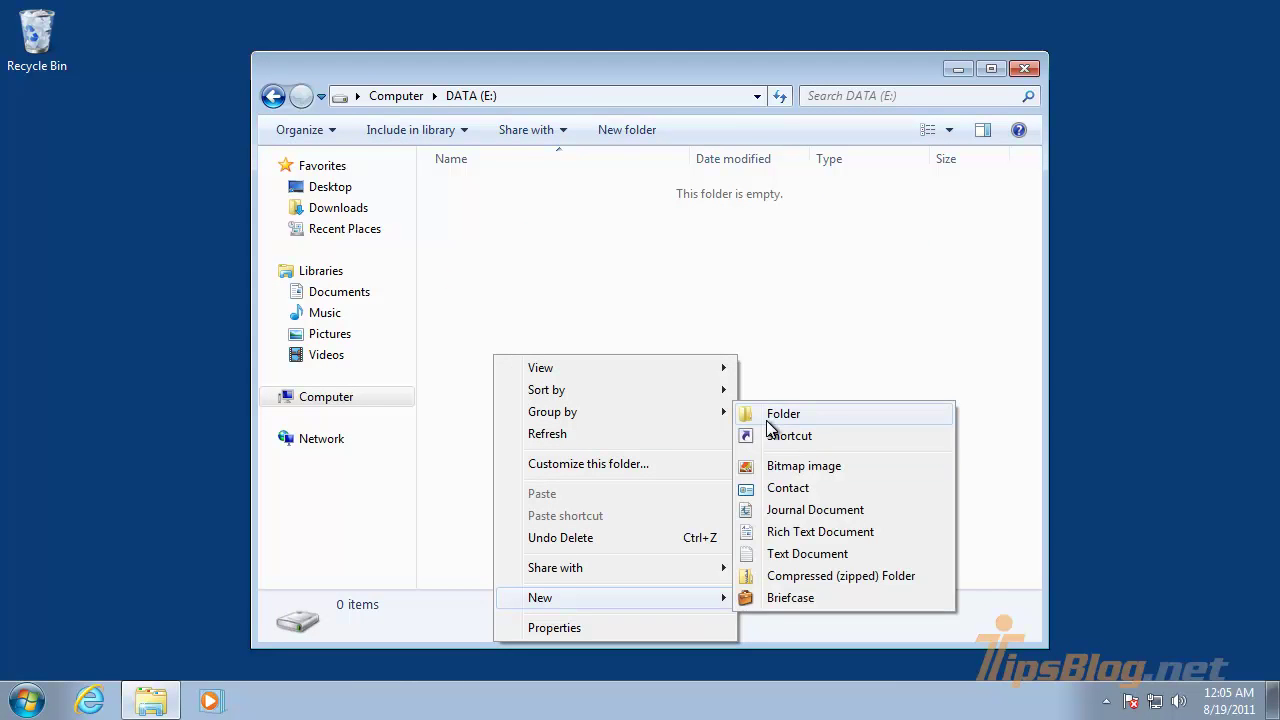
click(767, 421)
text(D)
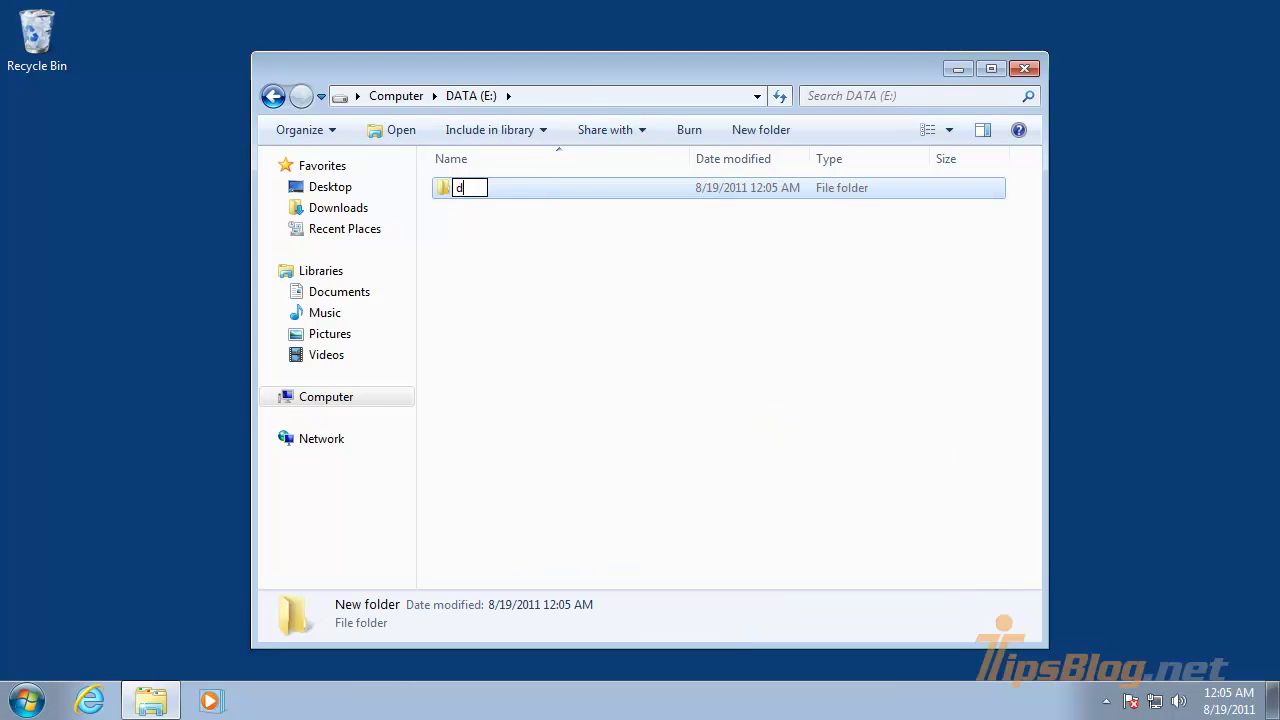
text(OCUMENTS)
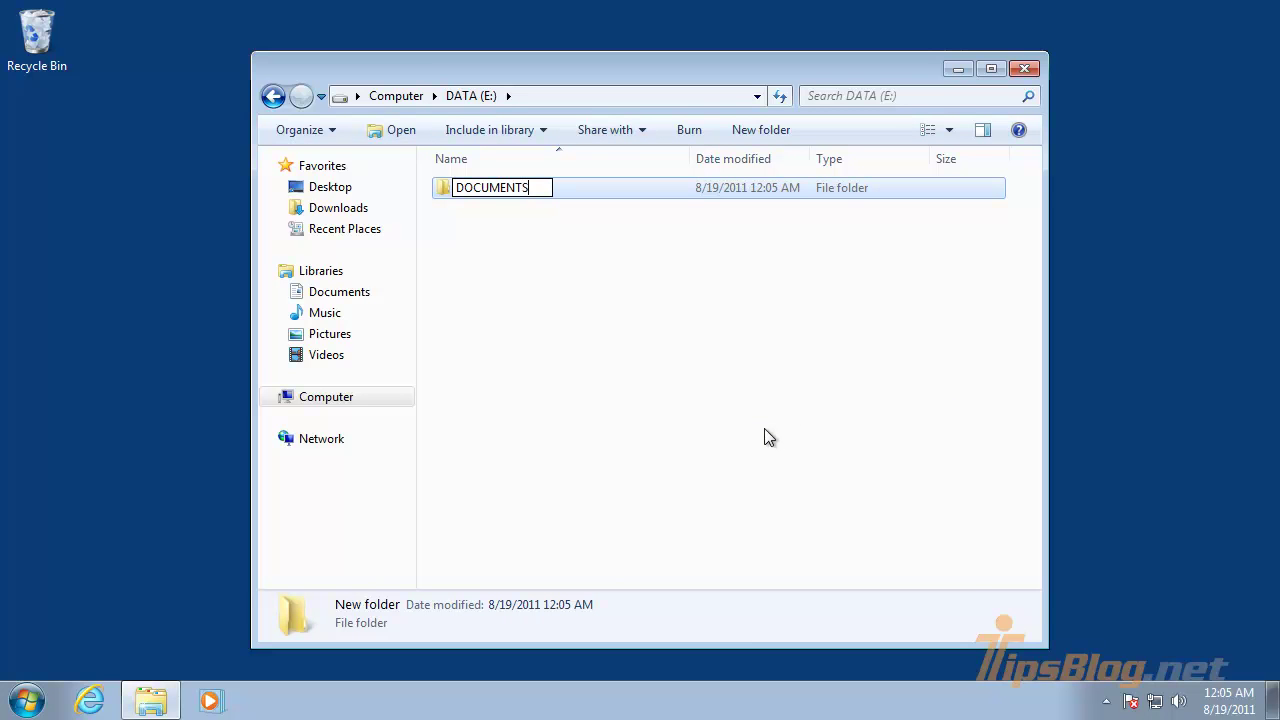
key(Return)
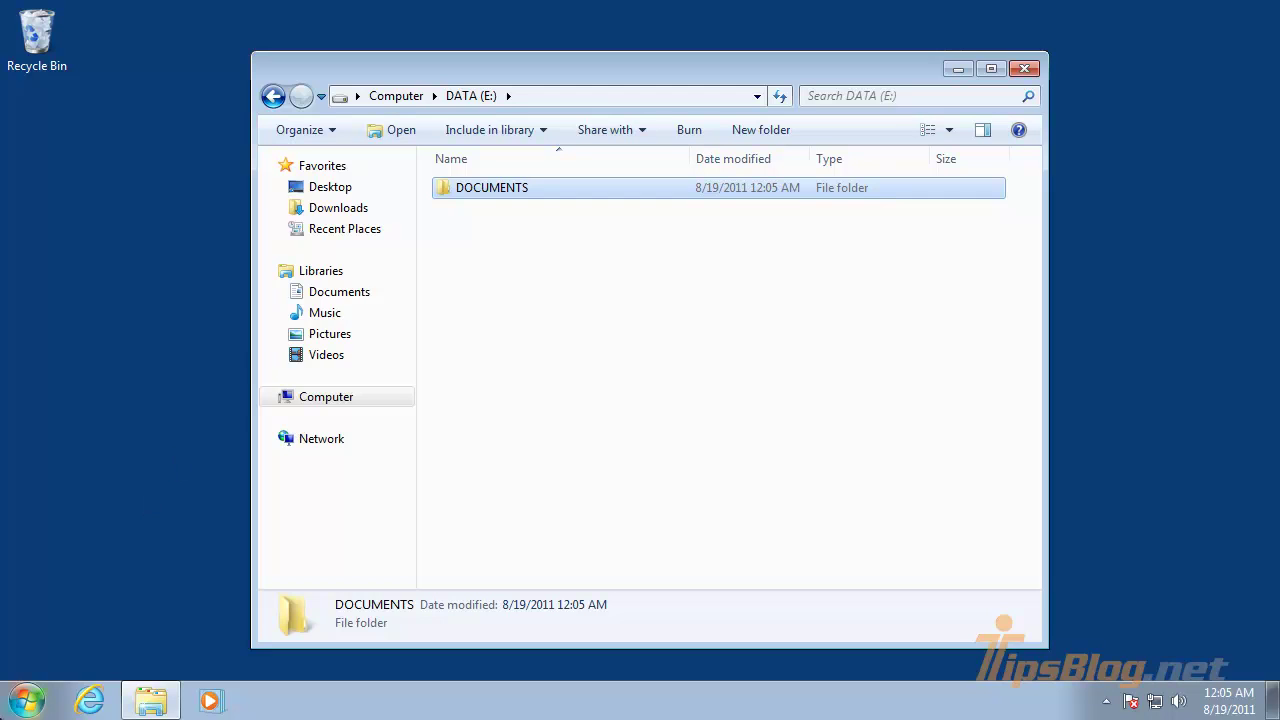
click(14, 704)
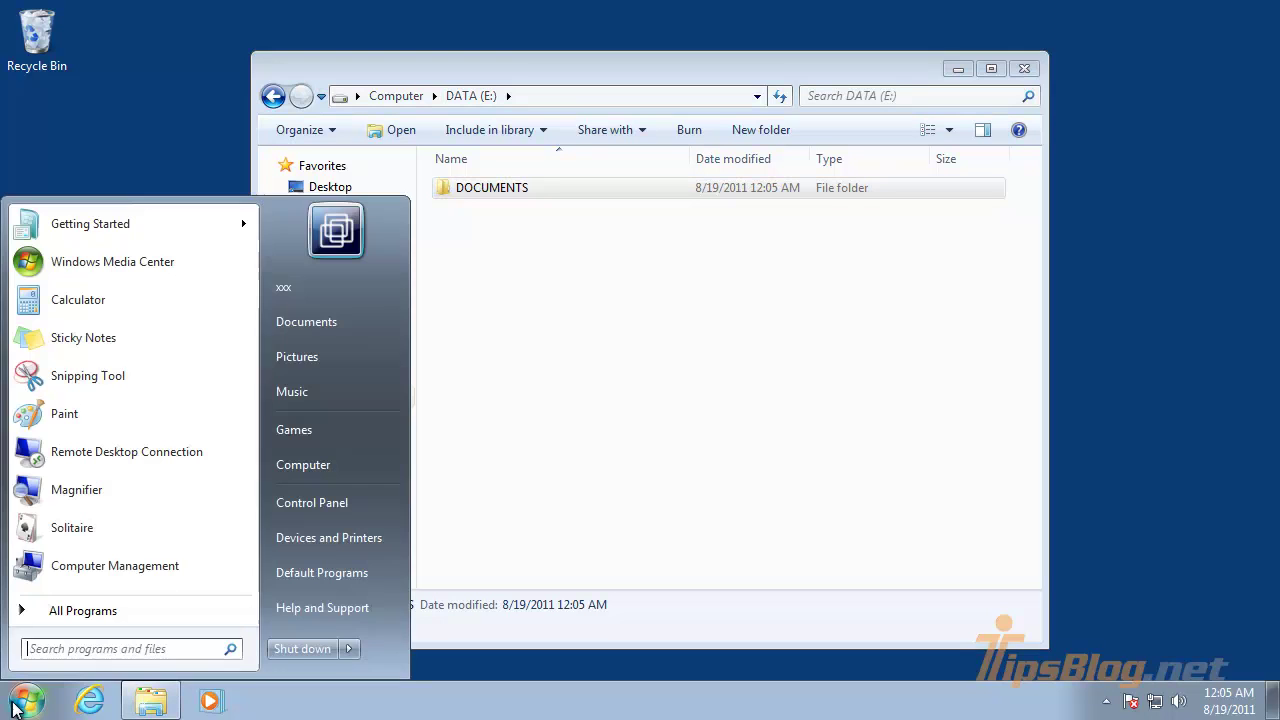
- Open the My Documents folder properties at the Location tab
click(301, 333)
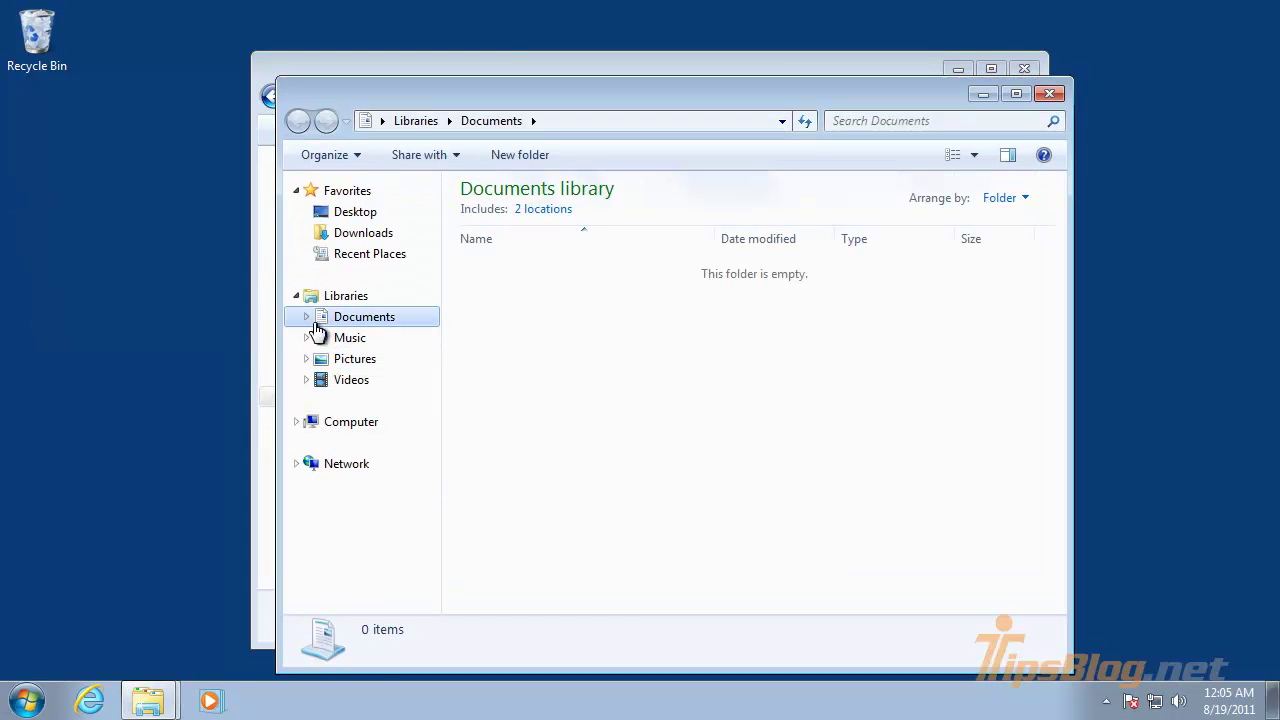
click(306, 317)
click(356, 340)
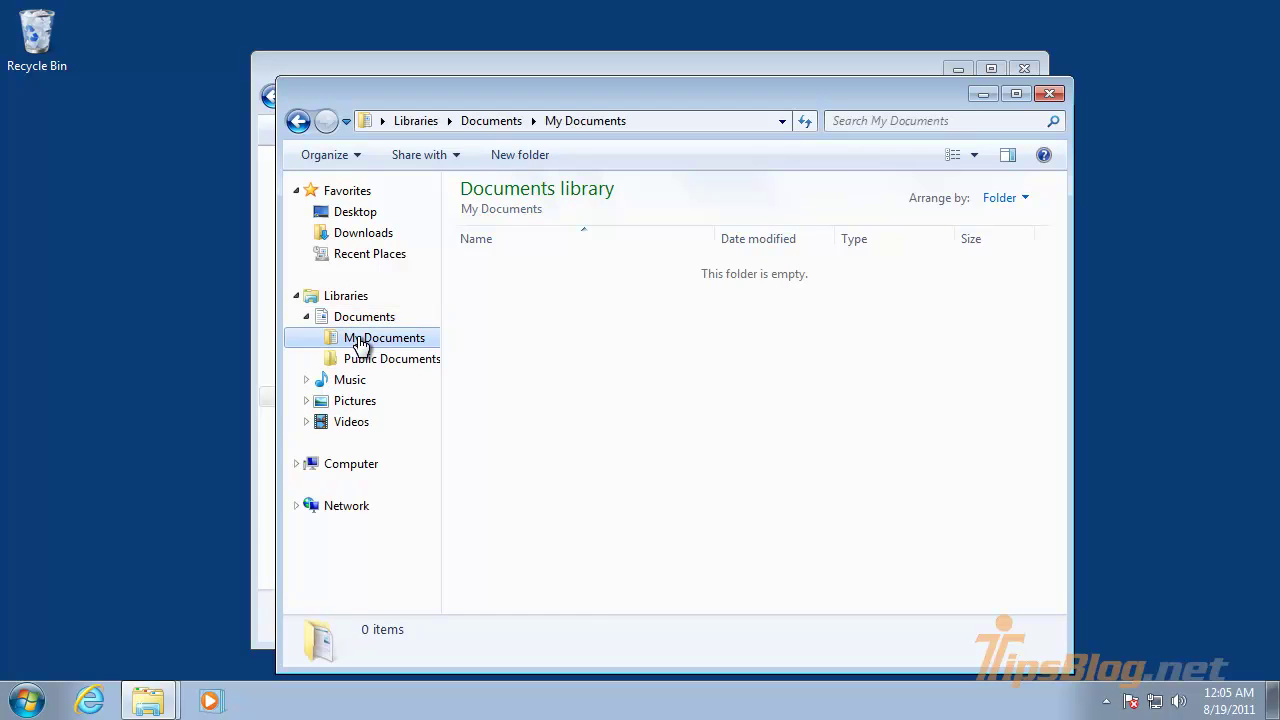
right_click(358, 344)
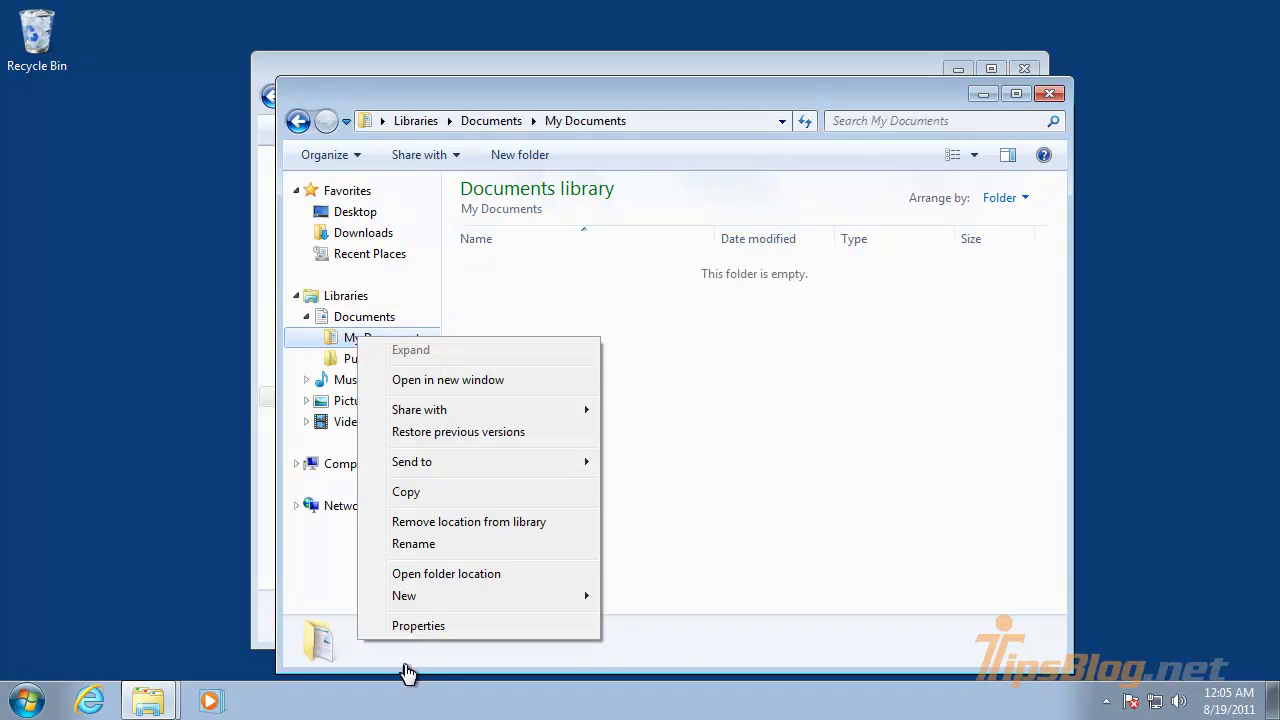
click(414, 627)
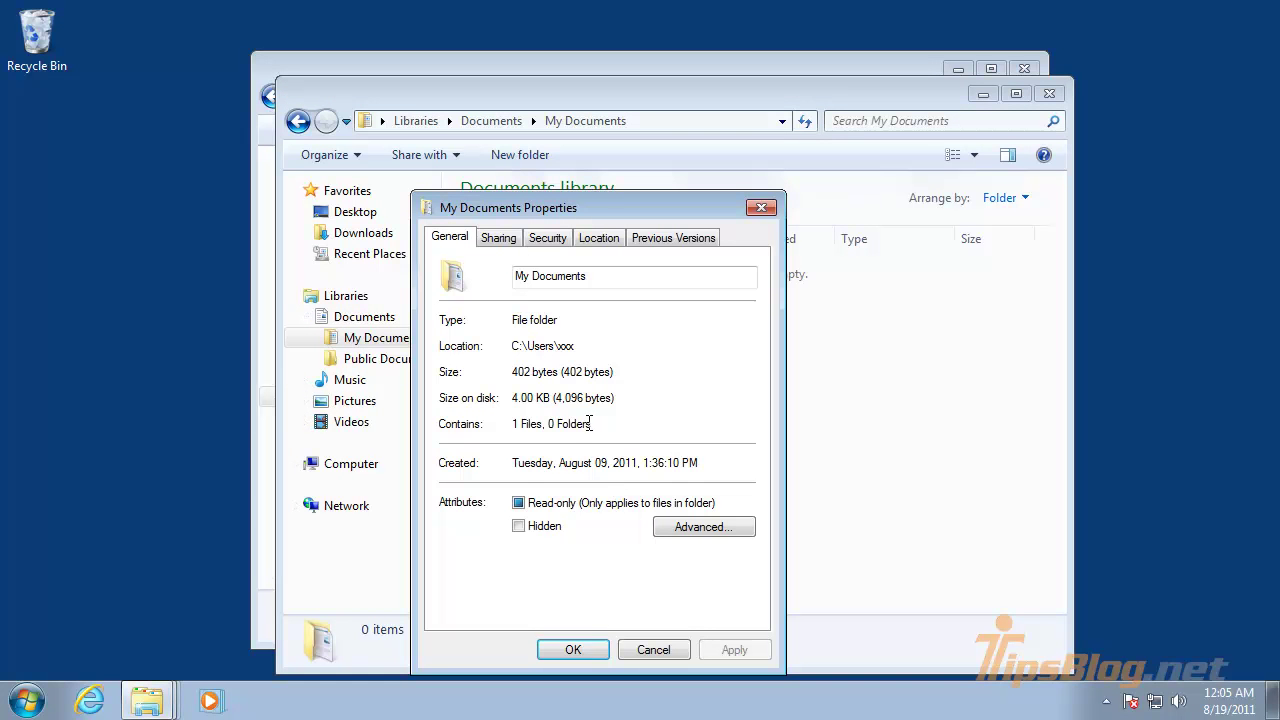
click(590, 240)
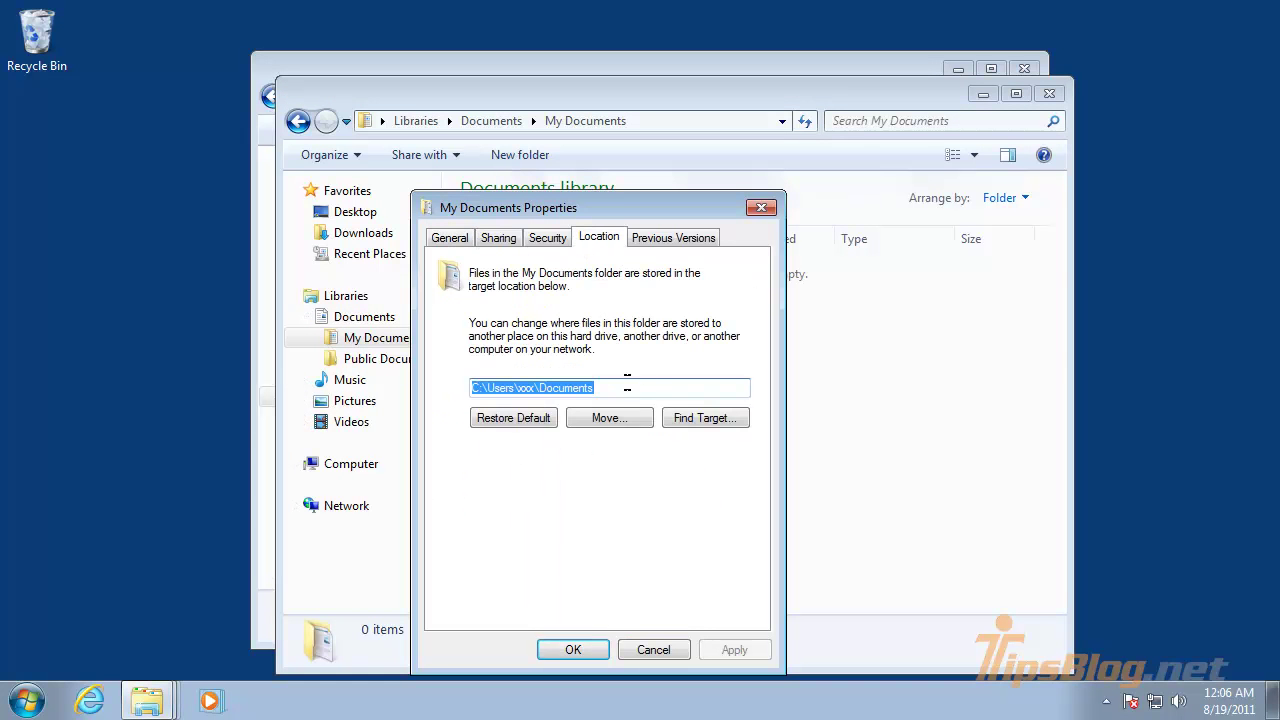
- Relocate My Documents to E:\DOCUMENTS and move its existing files there
click(619, 417)
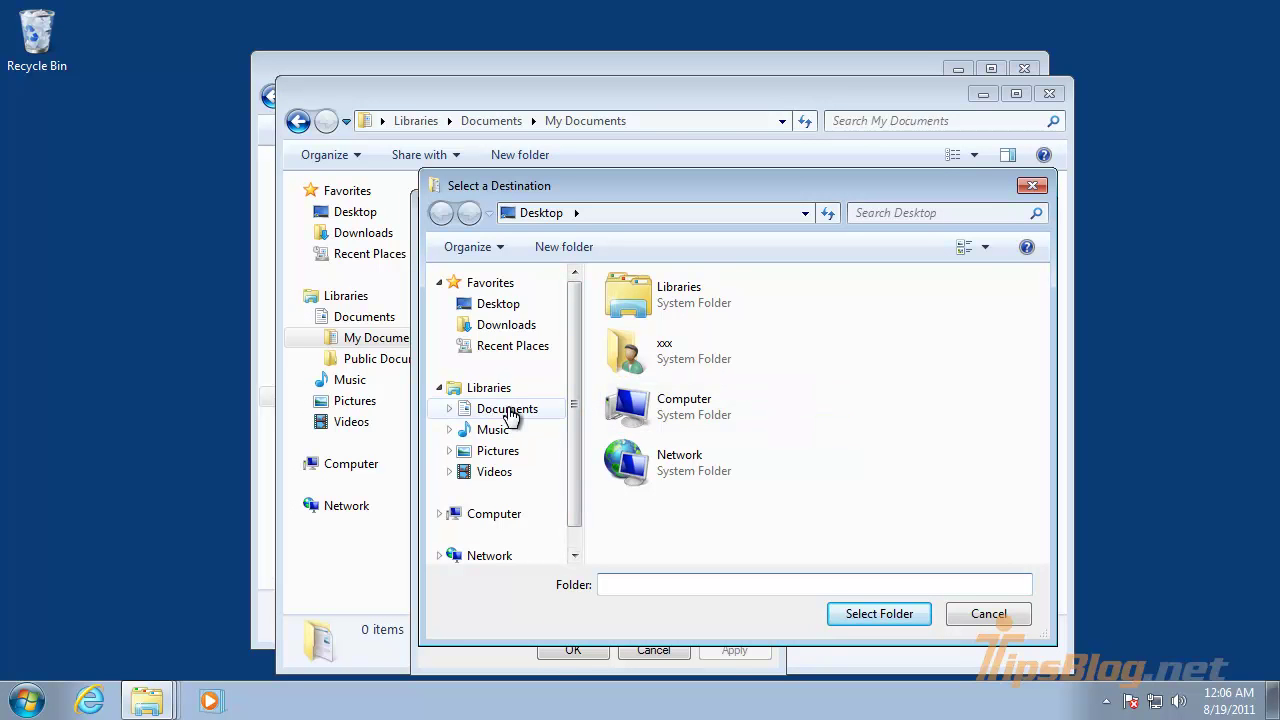
click(505, 515)
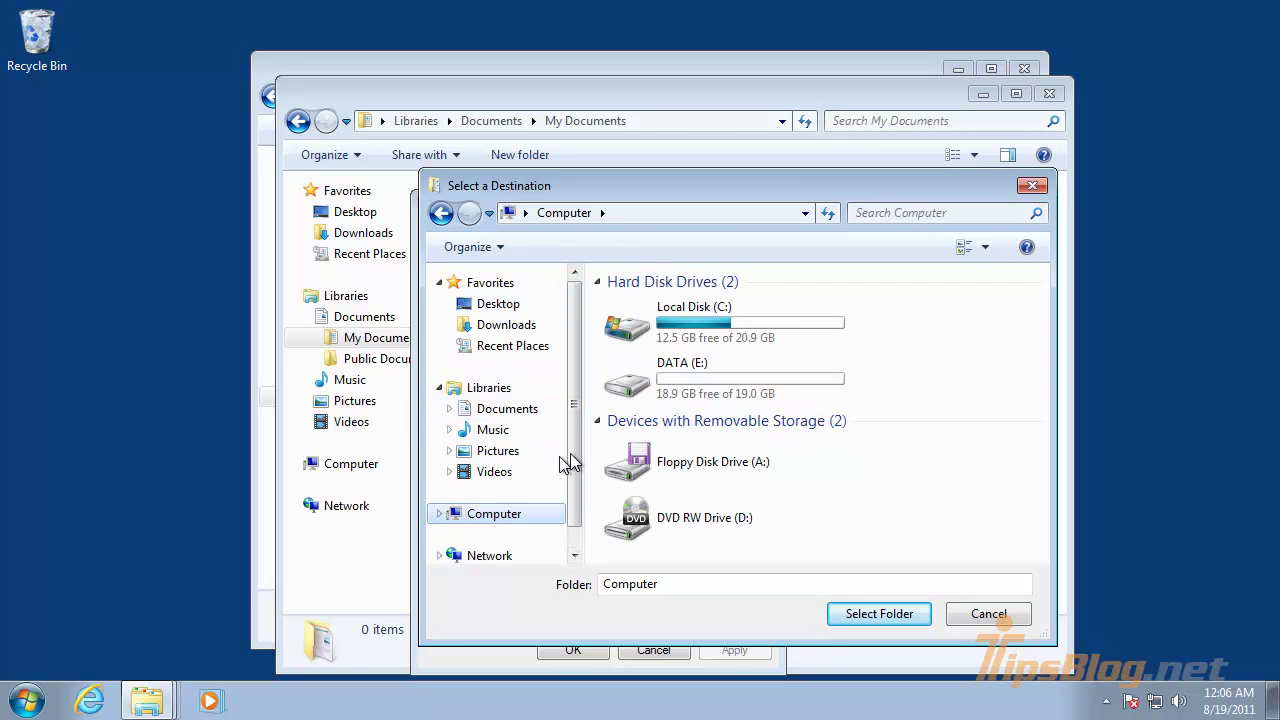
double_click(700, 398)
click(656, 305)
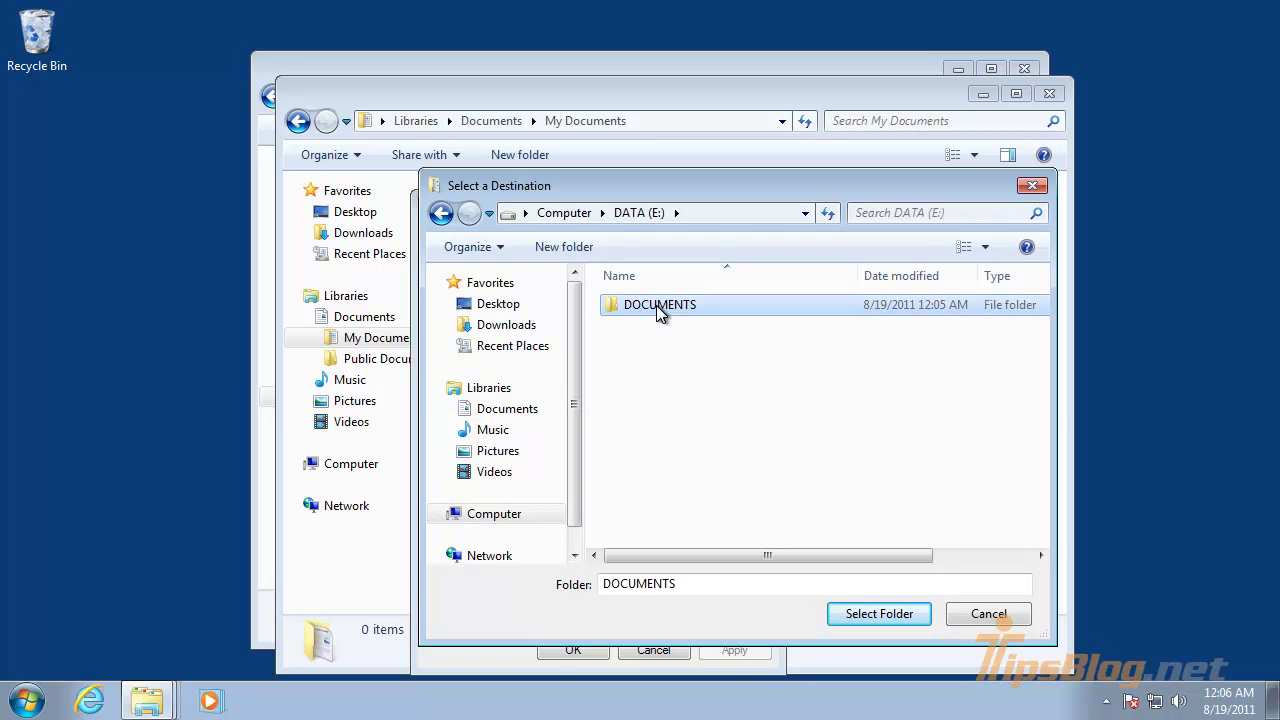
click(879, 614)
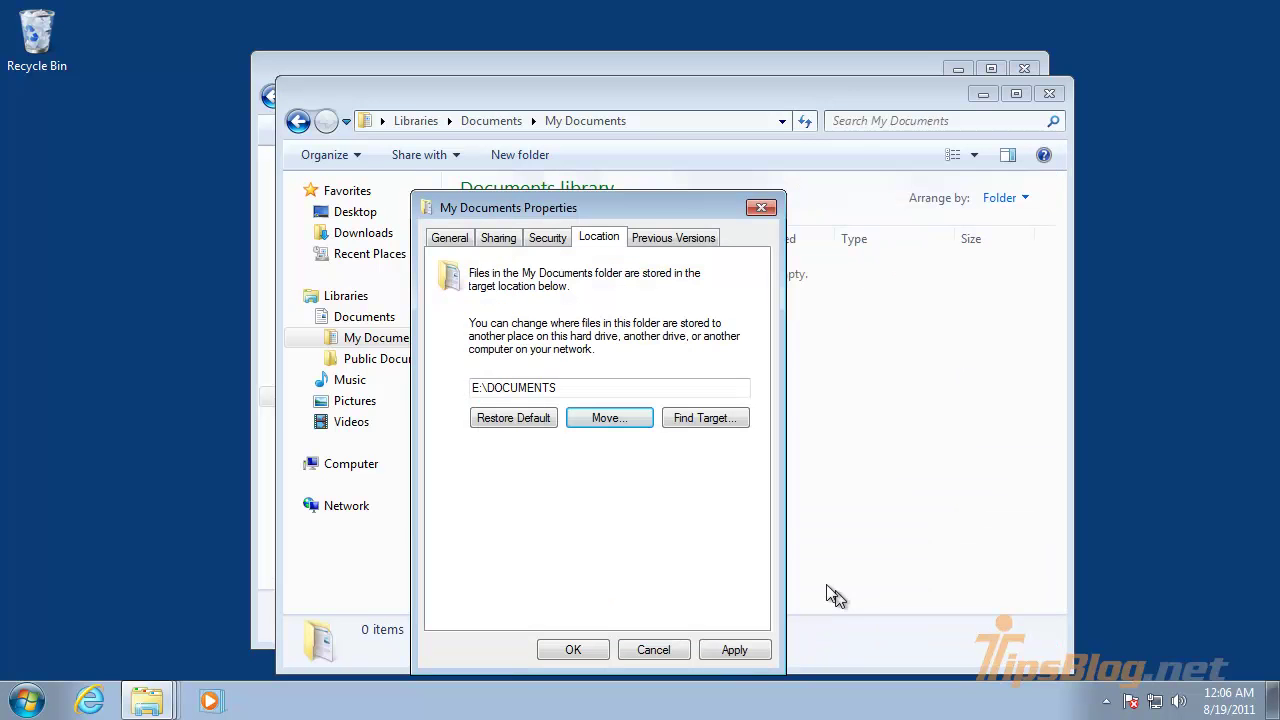
click(733, 651)
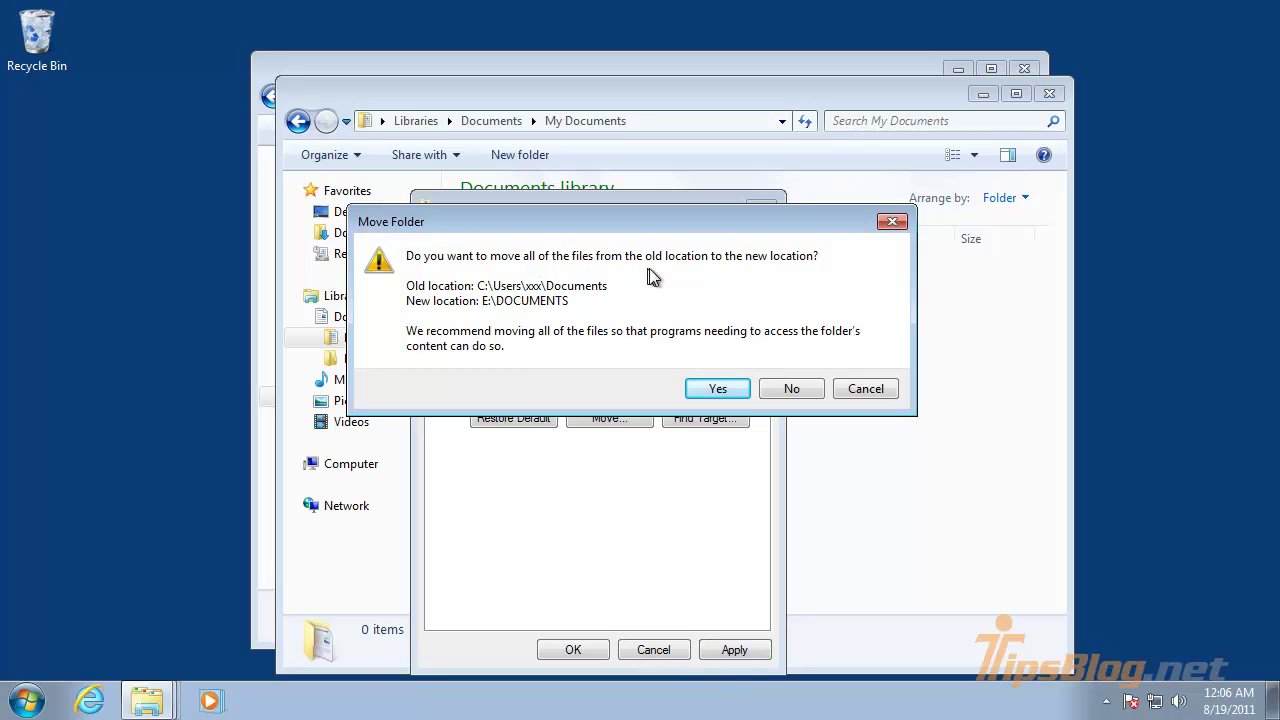
click(718, 389)
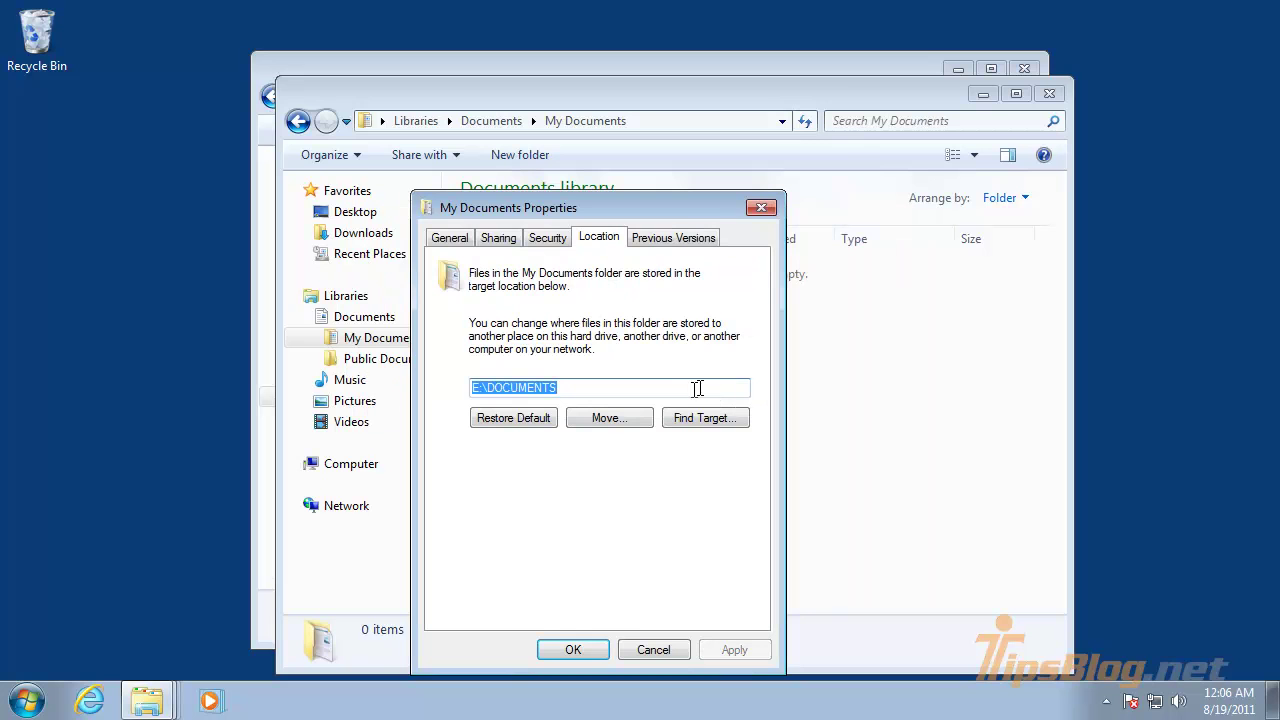
click(577, 648)
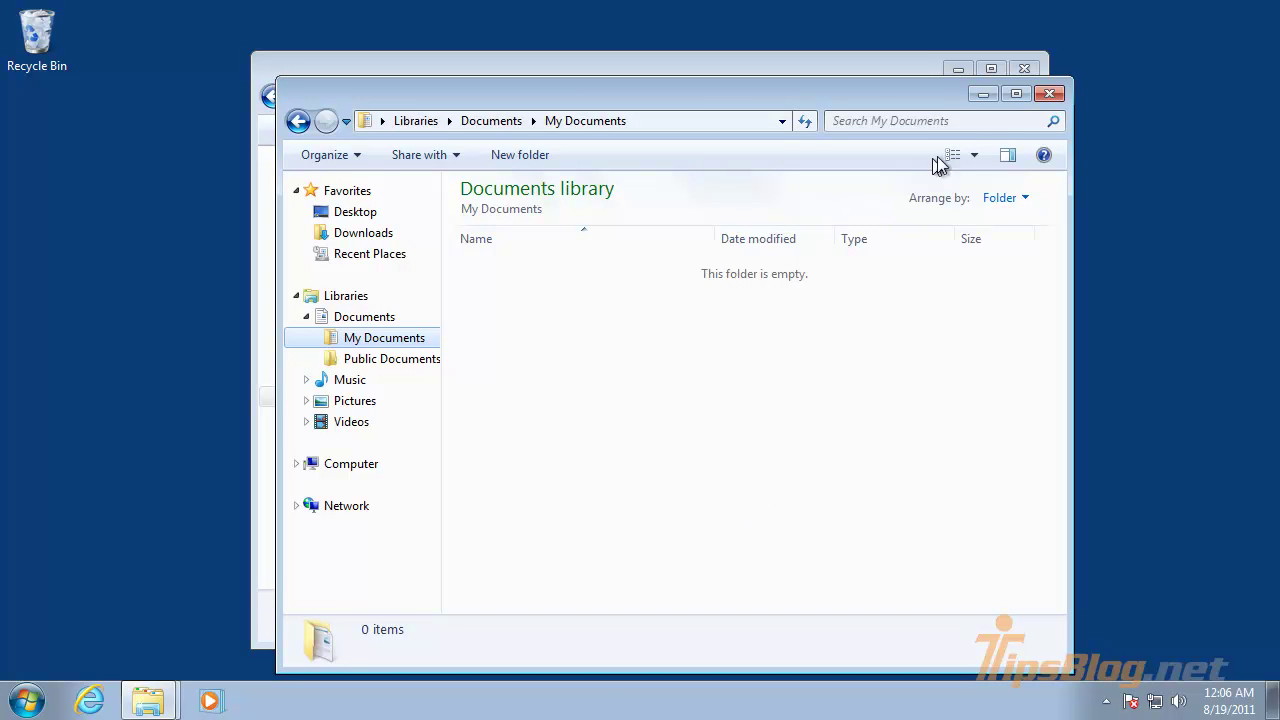
- Check the relocated My Documents folder on the DATA (E:) drive
click(1049, 93)
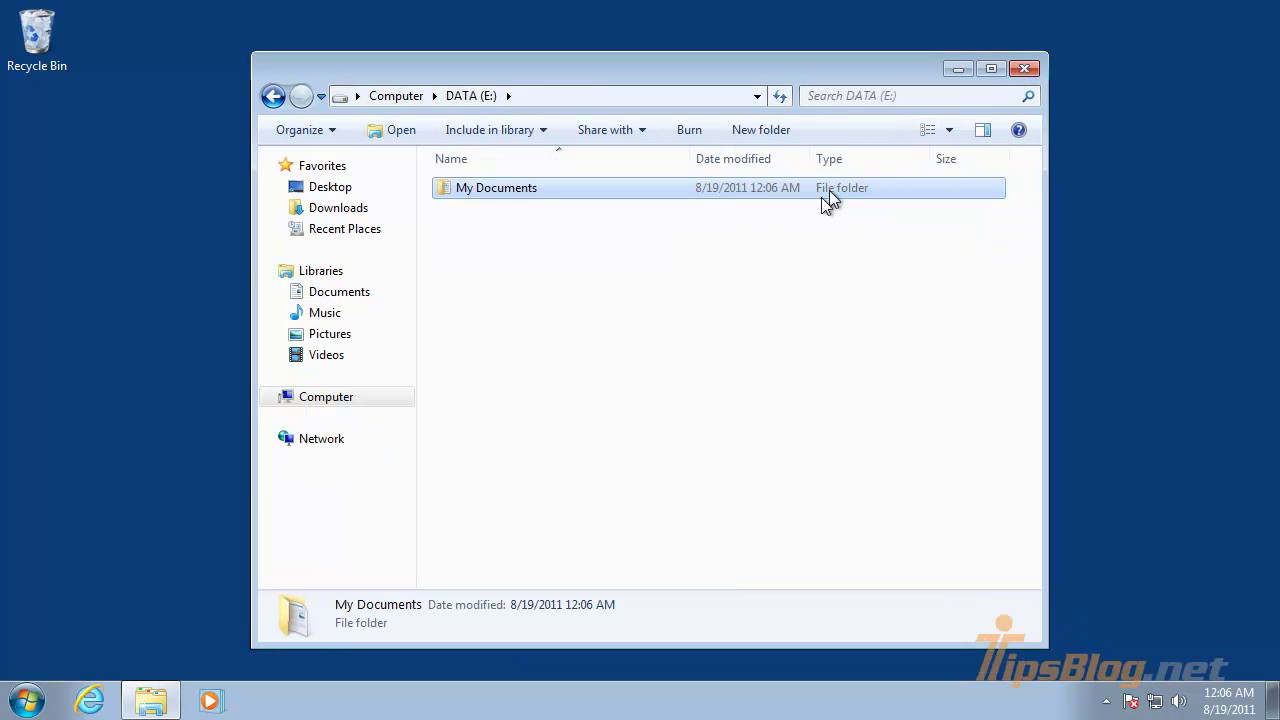
double_click(477, 187)
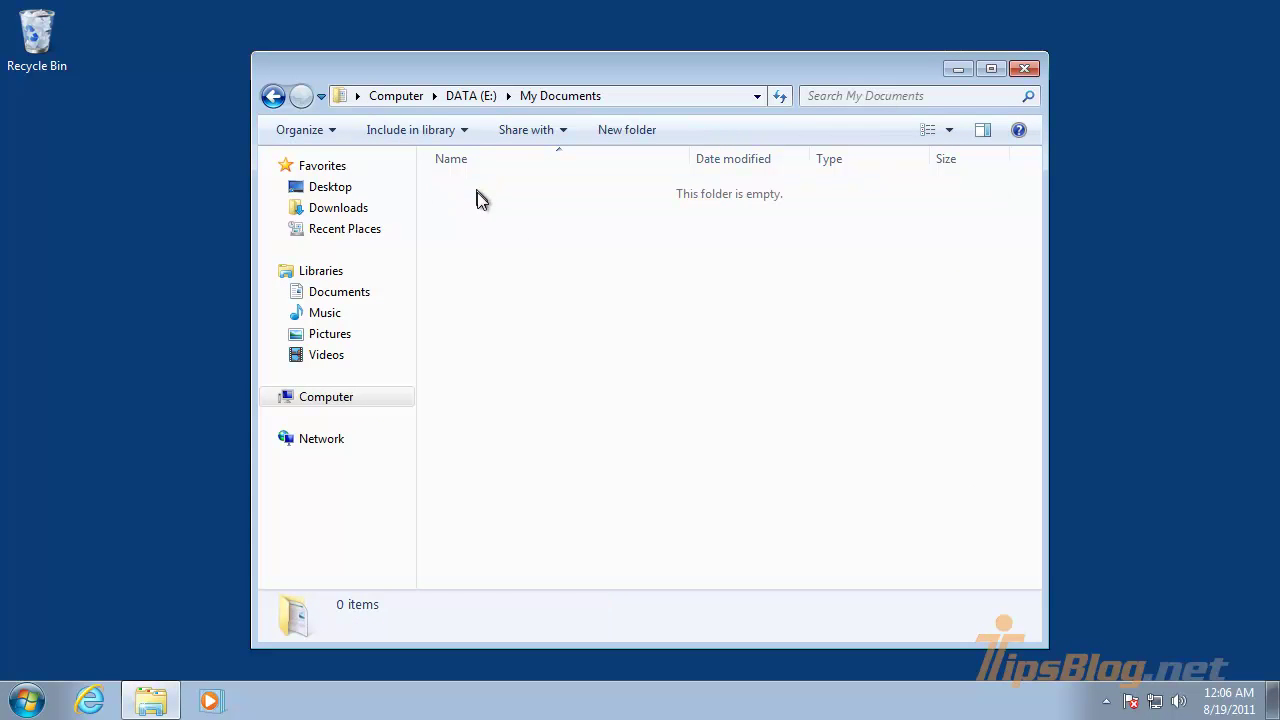
click(470, 96)
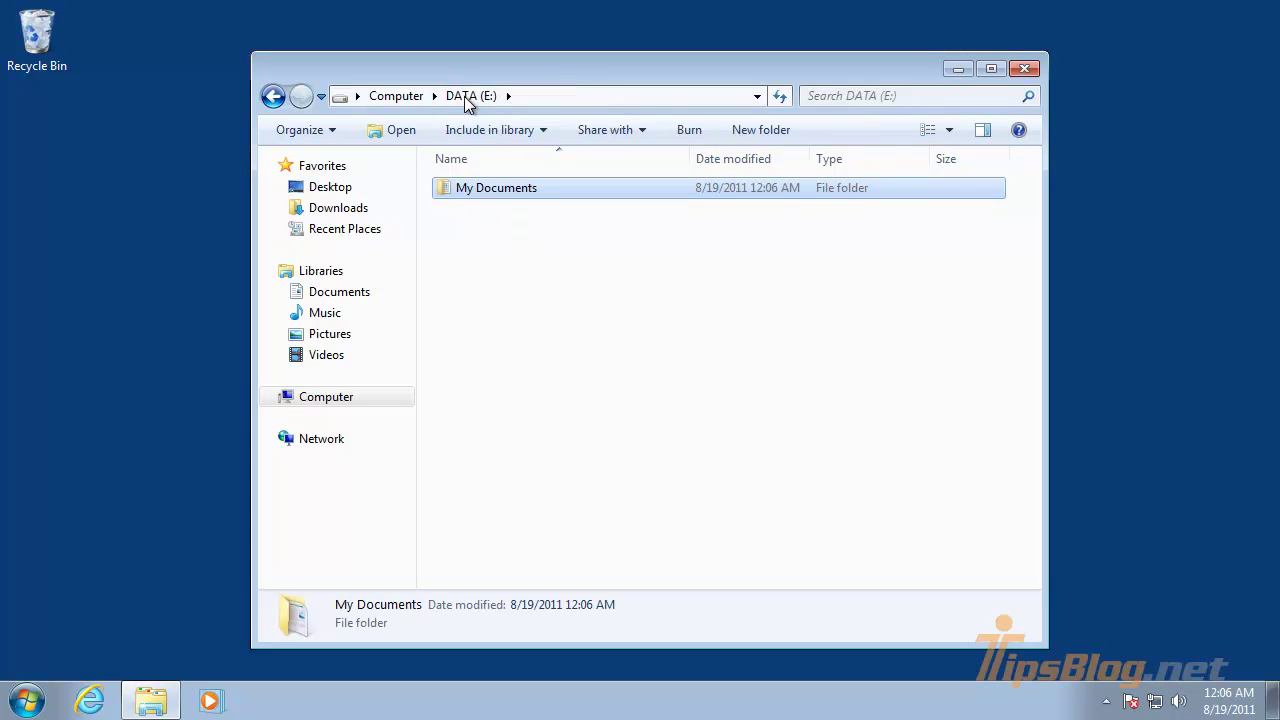
click(480, 300)
- Start the Create a system image wizard in Backup and Restore with DATA (E:) as destination
click(1021, 67)
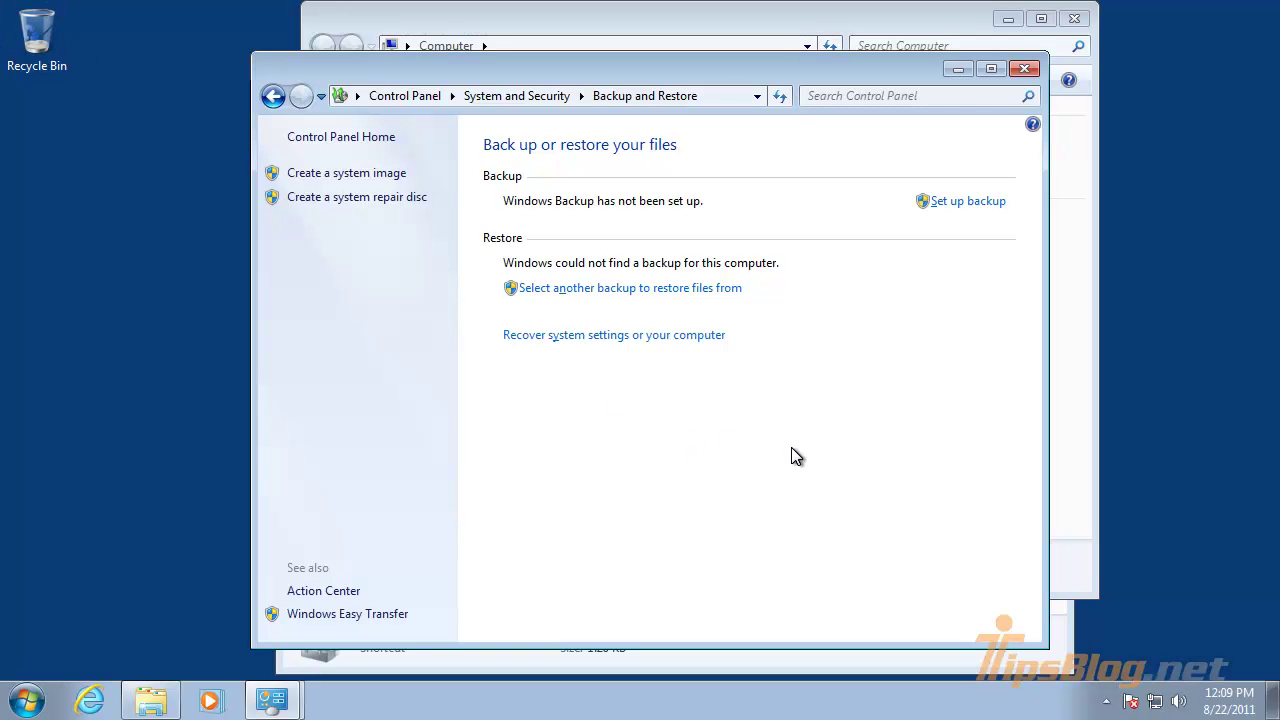
click(945, 205)
click(371, 173)
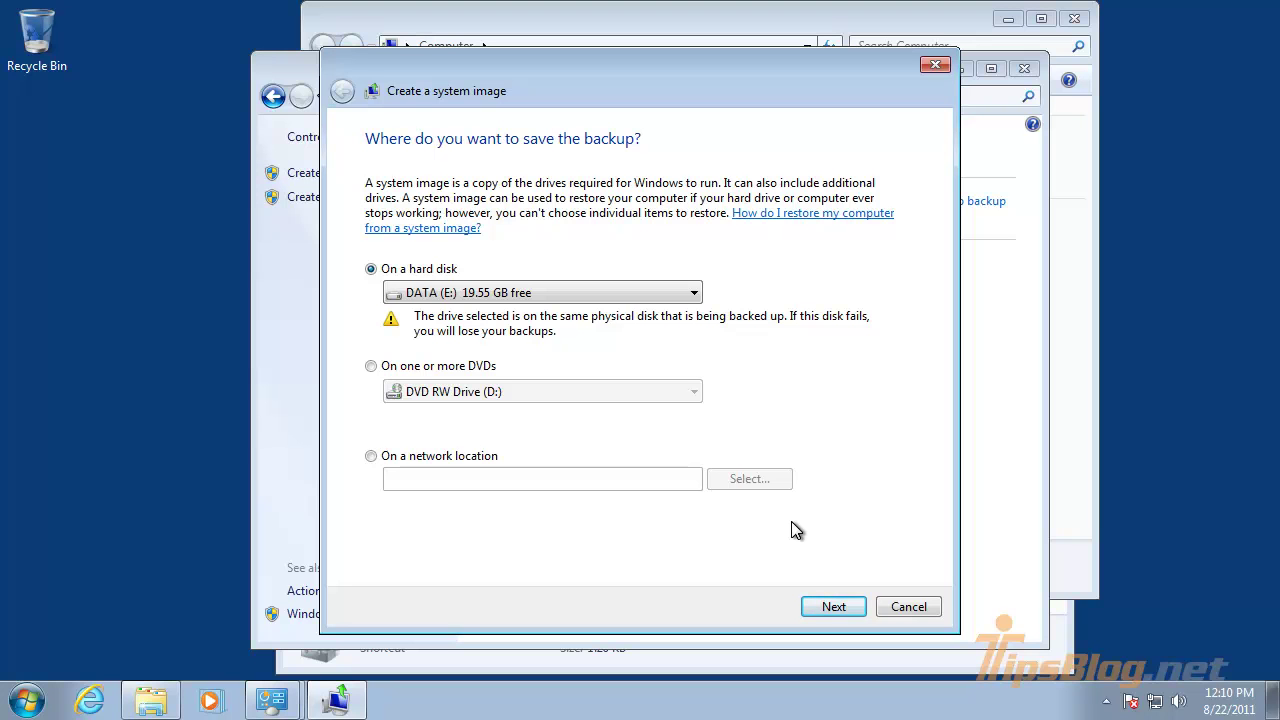
- Confirm DATA (E:) as destination and run the system image backup of C:
click(833, 607)
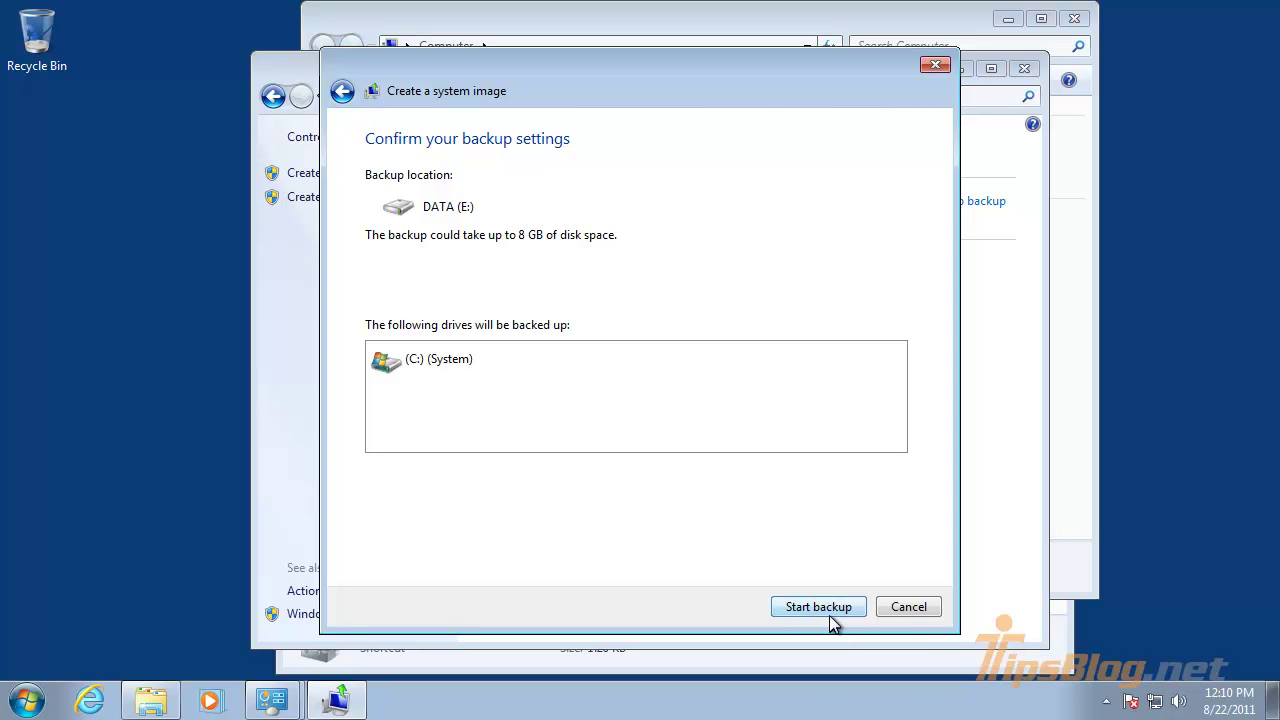
click(827, 608)
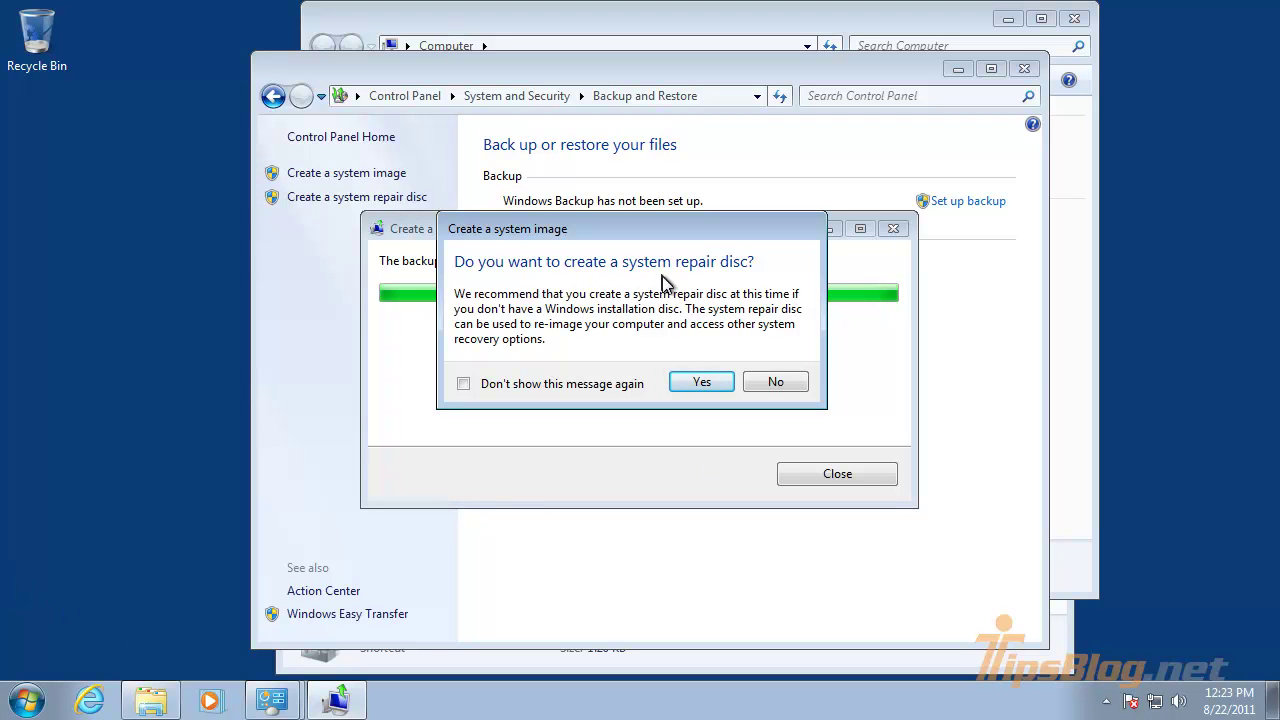
- Cancel the system repair disc on DVD RW Drive (D:) and close the completed backup dialog
click(702, 383)
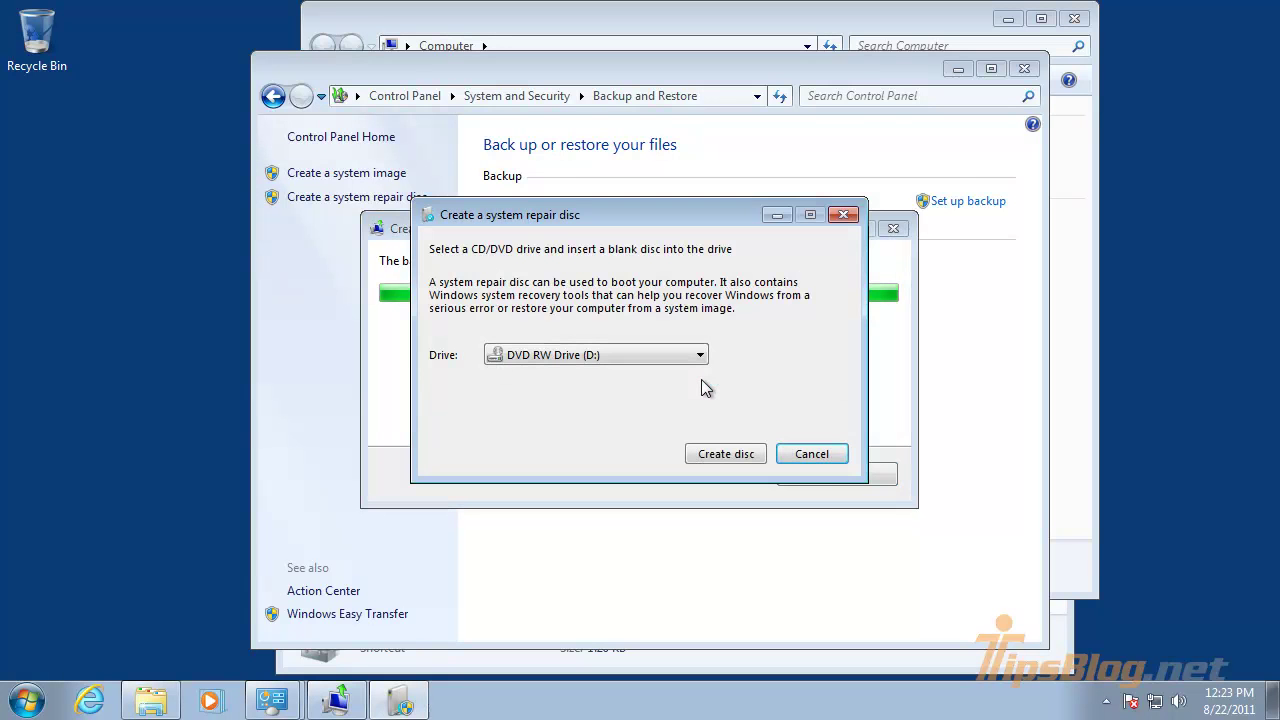
click(682, 362)
click(688, 363)
click(804, 454)
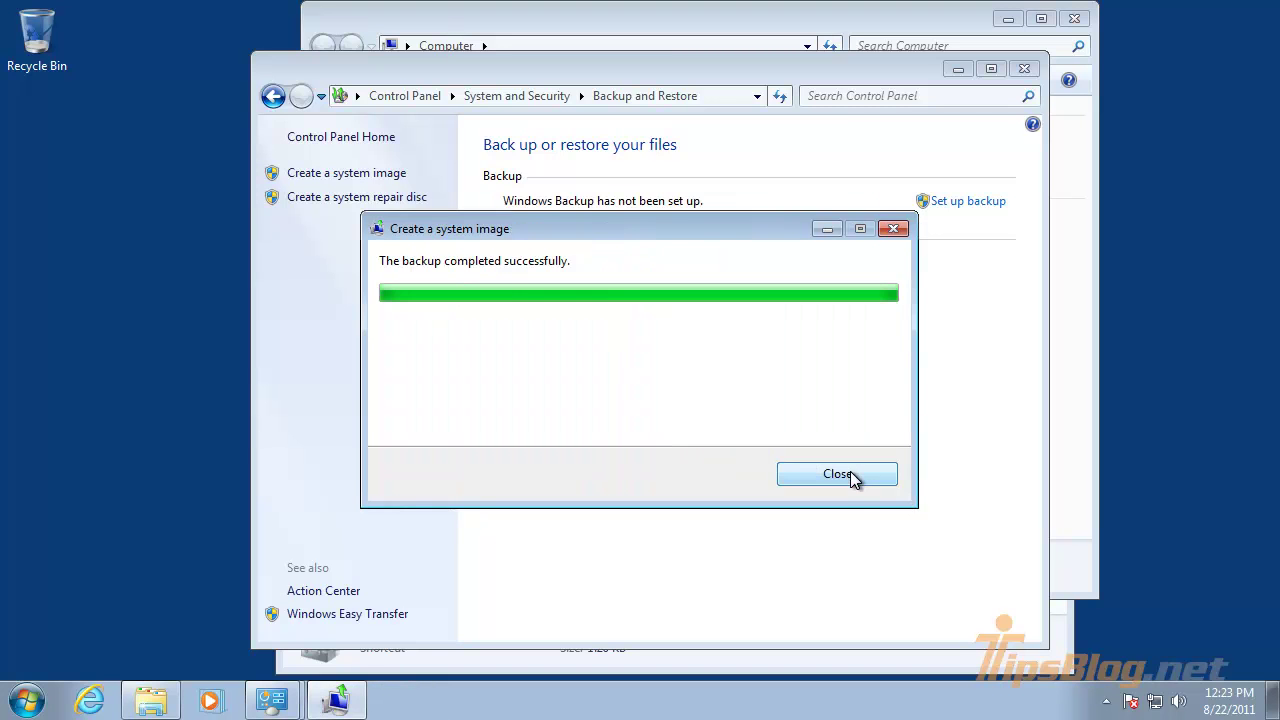
click(850, 471)
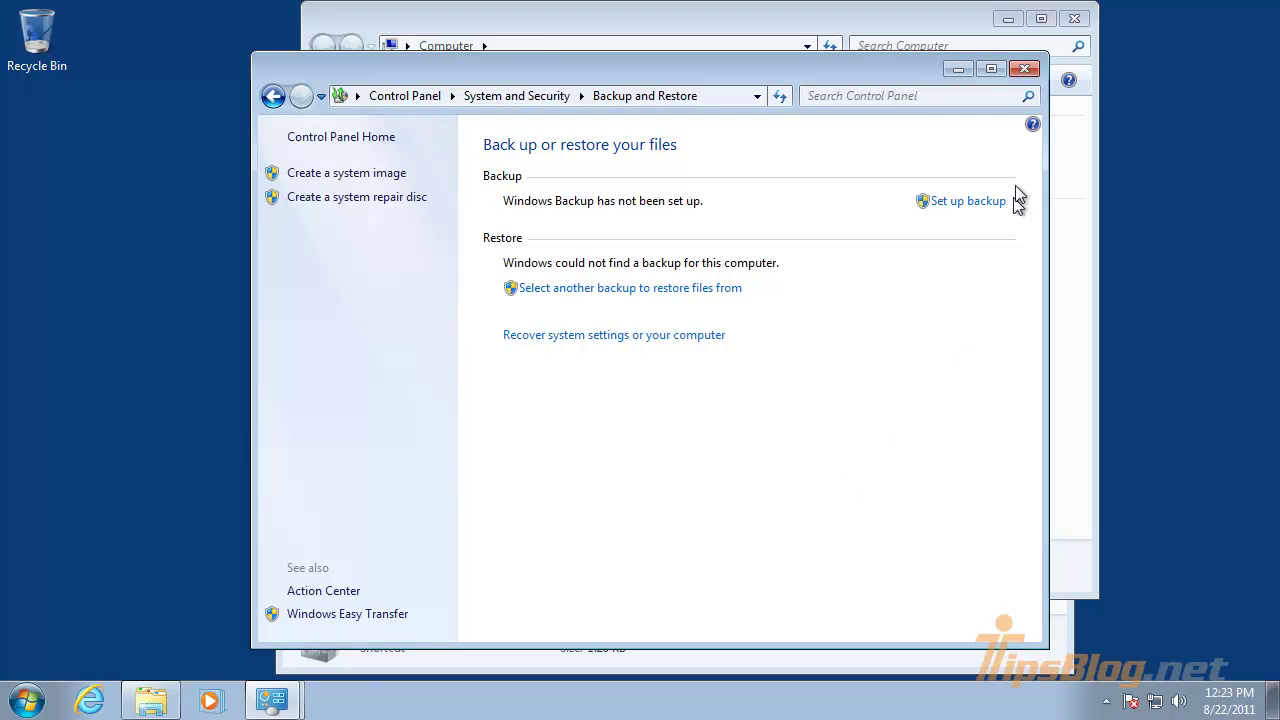